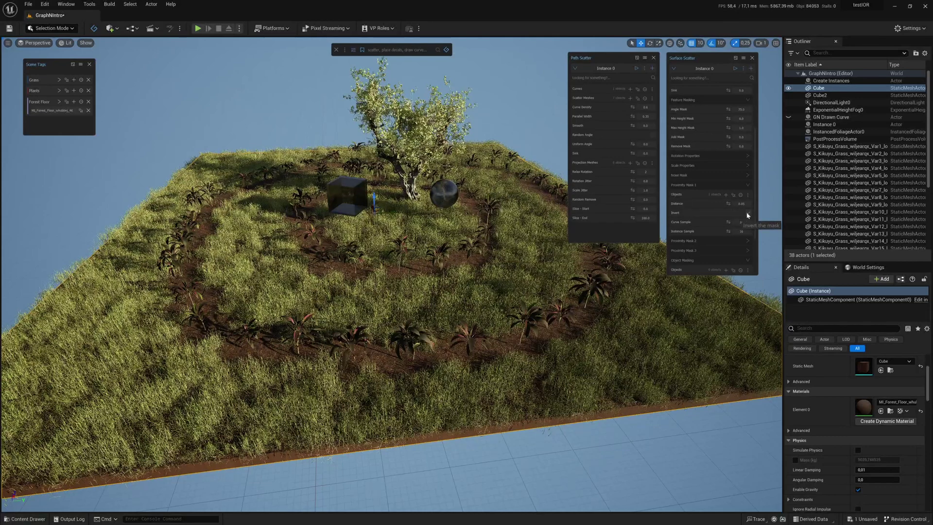
Step: Toggle the inversion of Surface Scatter's Proximity Mask 1 and adjust the mask's distance
{"action": "left_click", "coordinate": [748, 212]}
{"action": "left_click_drag", "start_coordinate": [727, 203], "coordinate": [725, 203]}
{"action": "left_click", "coordinate": [748, 212]}
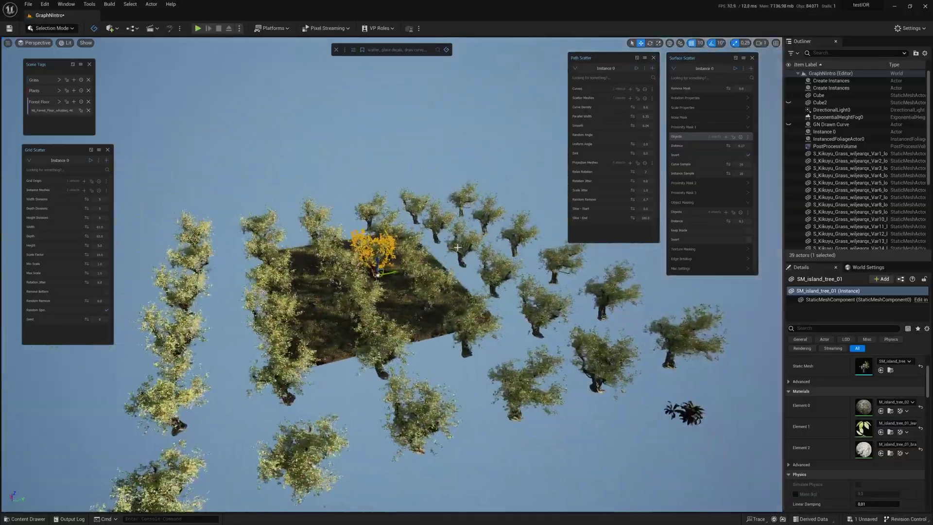
Step: Increase the Grid Scatter's width and depth divisions and widen its depth so the trees spread over a larger area
{"action": "left_click_drag", "start_coordinate": [90, 199], "coordinate": [97, 208]}
{"action": "right_click_drag", "start_coordinate": [340, 263], "coordinate": [349, 228]}
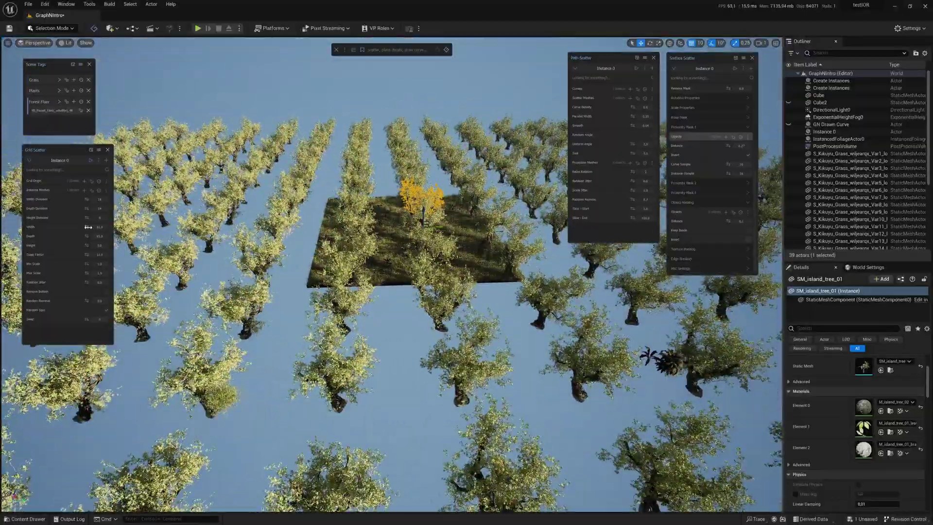
{"action": "left_click_drag", "start_coordinate": [87, 236], "coordinate": [170, 236]}
{"action": "right_click_drag", "start_coordinate": [340, 253], "coordinate": [369, 165]}
{"action": "right_click_drag", "start_coordinate": [119, 191], "coordinate": [104, 194]}
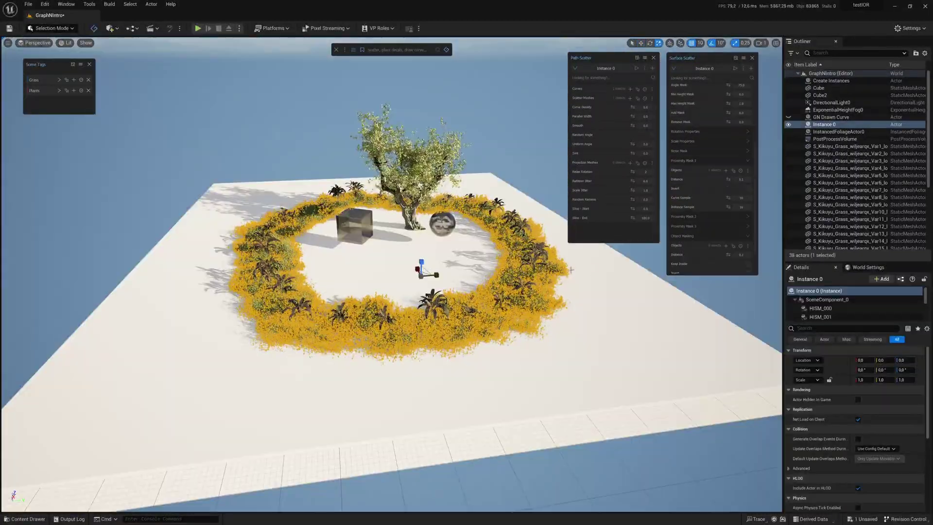
Step: Deselect the scattered grass ring and increase the distance of Proximity Mask 1 in Surface Scatter
{"action": "left_click", "coordinate": [551, 186]}
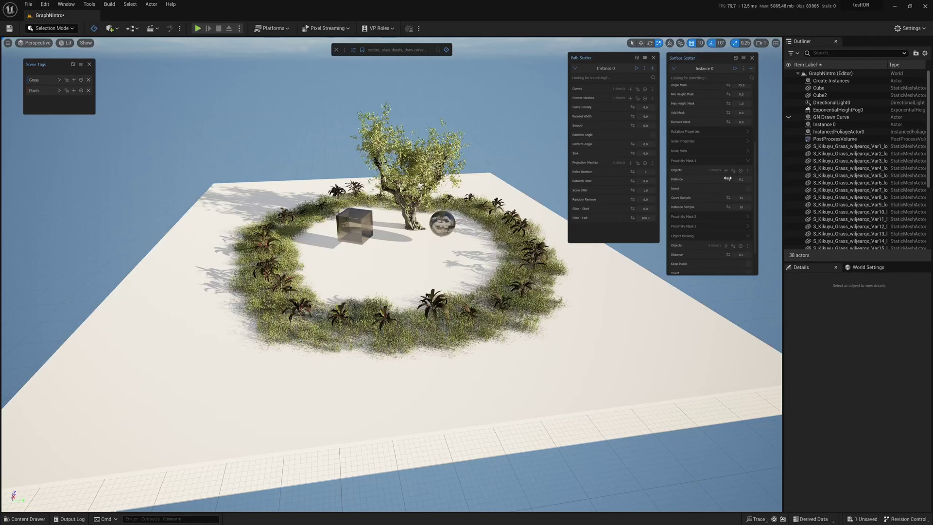
{"action": "left_click_drag", "start_coordinate": [729, 179], "coordinate": [741, 178]}
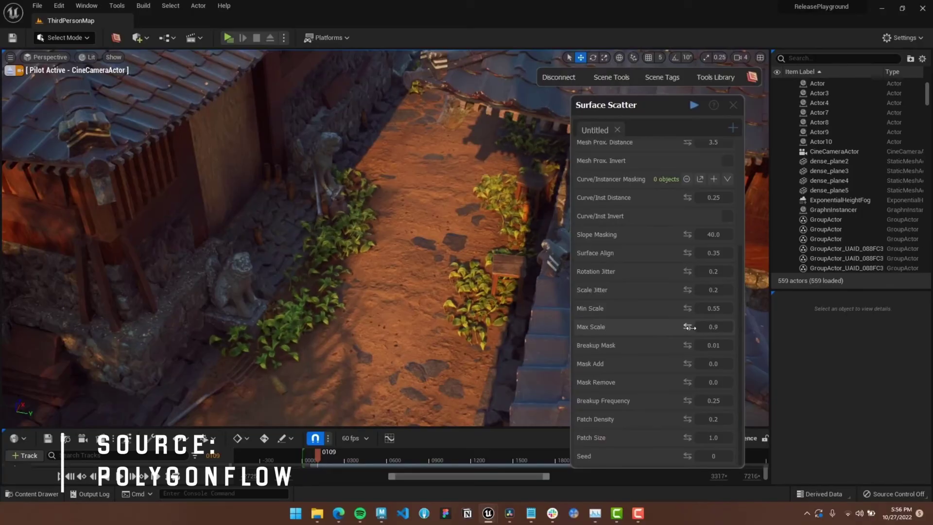
Step: Adjust the alley's Surface Scatter plants to Surface Align 0.0, Scatter Density 0.85 and Gradient Scale 0.8
{"action": "left_click_drag", "start_coordinate": [687, 253], "coordinate": [671, 253]}
{"action": "scroll", "coordinate": [671, 233], "scroll_direction": "up", "scroll_amount": 3}
{"action": "left_click_drag", "start_coordinate": [687, 204], "coordinate": [505, 207]}
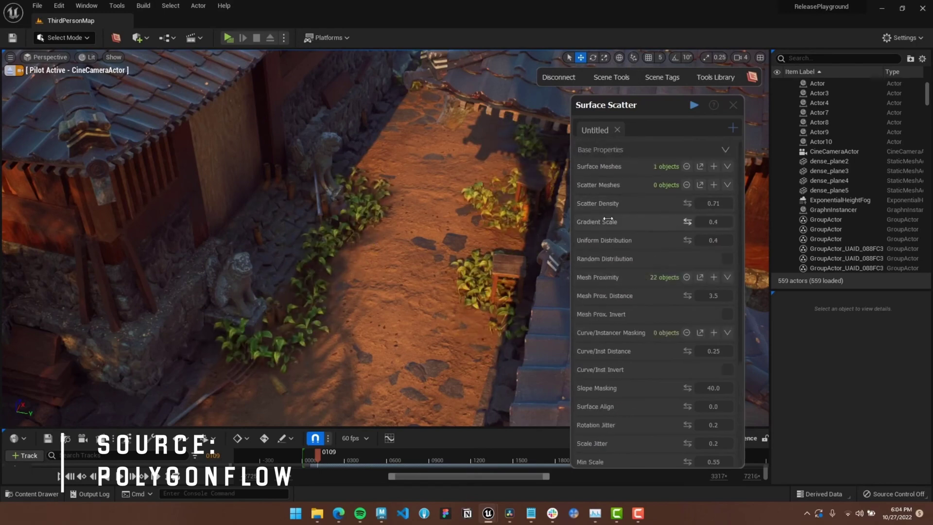
{"action": "left_click_drag", "start_coordinate": [607, 218], "coordinate": [696, 224]}
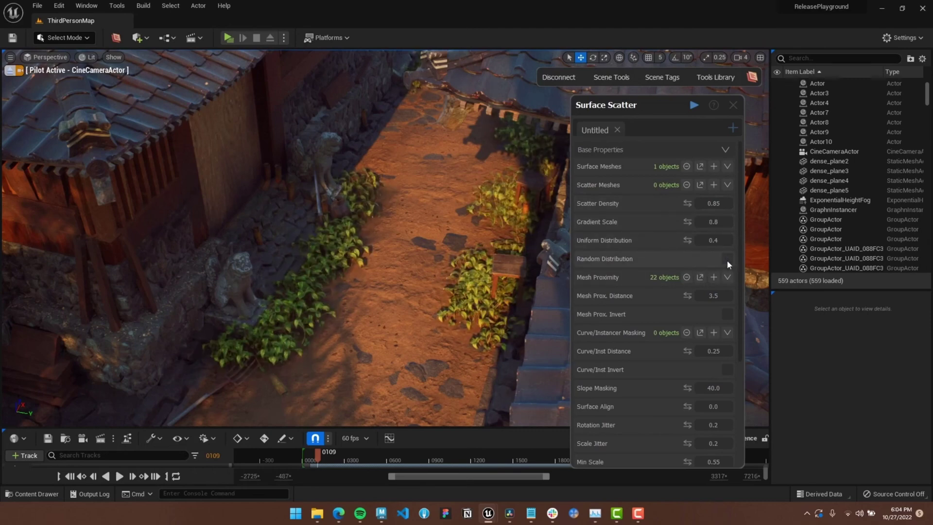
{"action": "scroll", "coordinate": [727, 261], "scroll_direction": "down", "scroll_amount": 5}
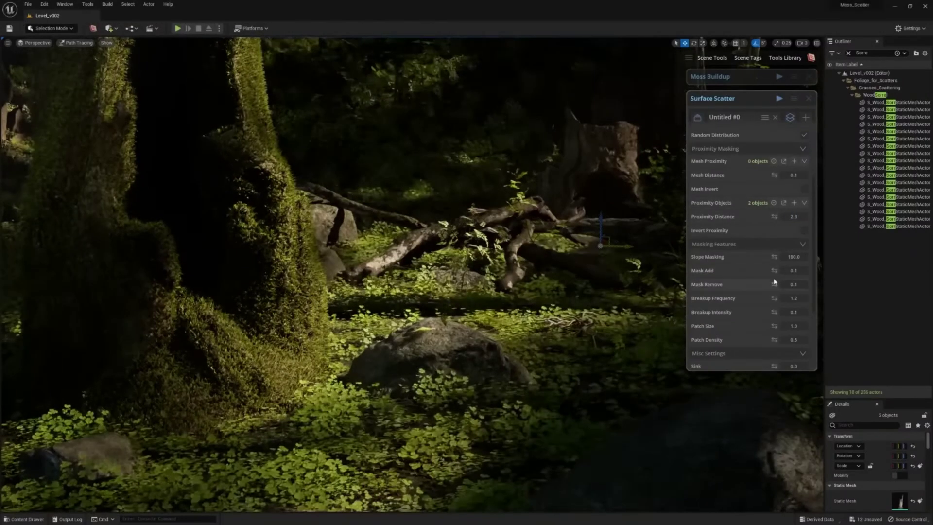
Step: Set Mask Add to 0 and enter a new Mask Remove value for the forest's Surface Scatter
{"action": "left_click", "coordinate": [793, 270]}
{"action": "type", "text": "0"}
{"action": "key", "text": "Tab"}
{"action": "type", "text": "."}
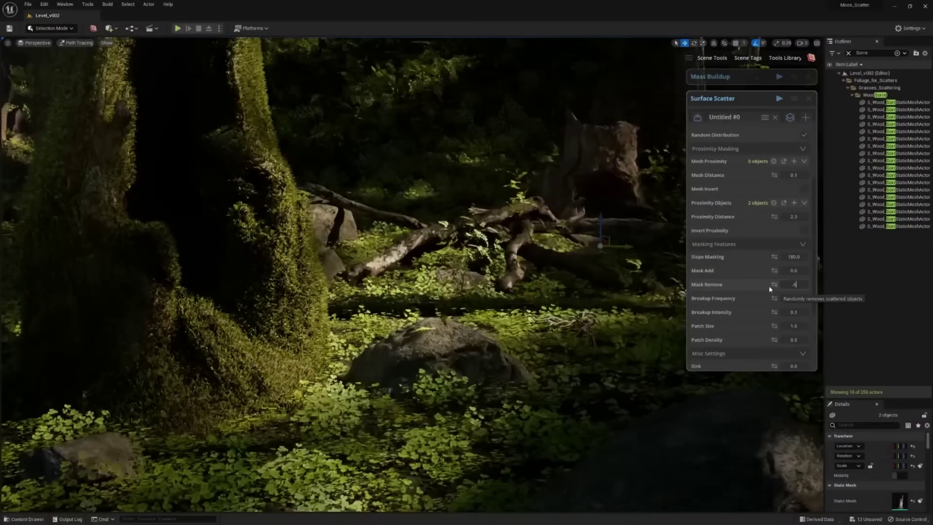
{"action": "key", "text": "Return"}
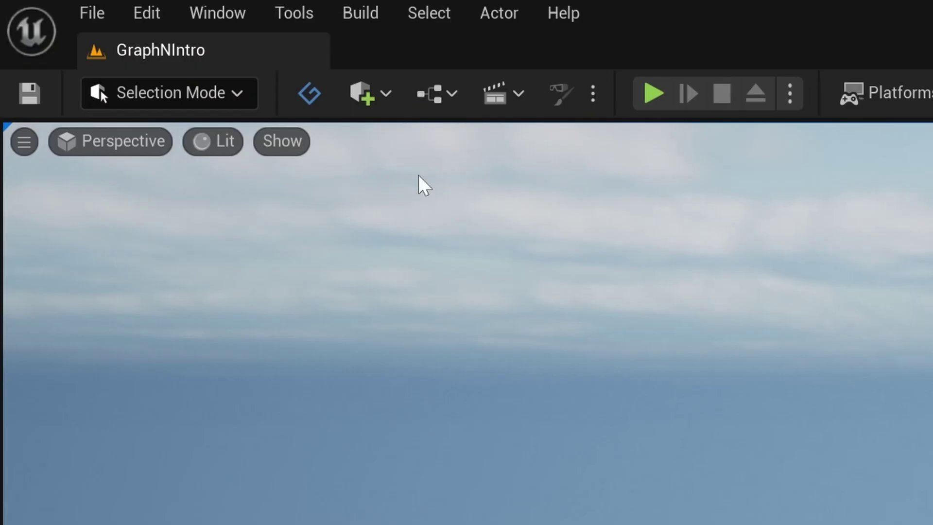
Step: Launch the GraphN tool bar in the GraphNIntro level and browse its list of available tools
{"action": "left_click", "coordinate": [310, 100]}
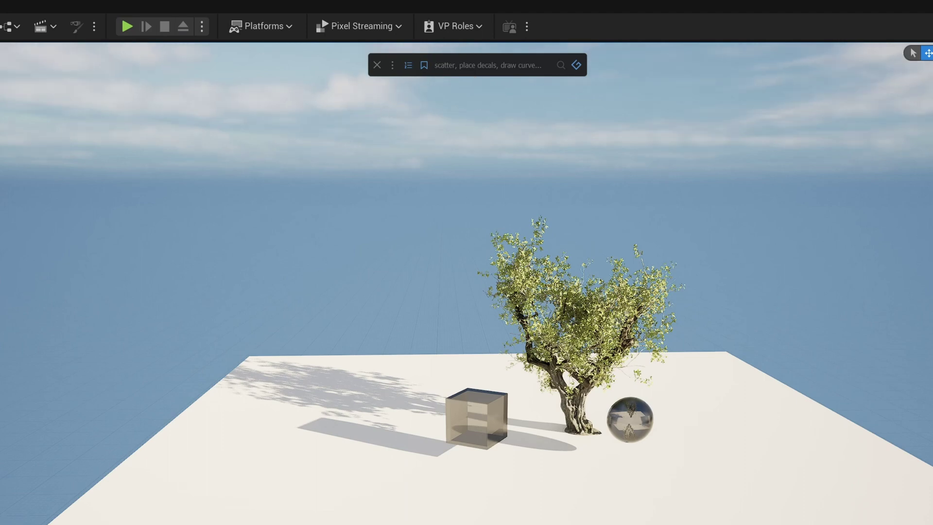
{"action": "left_click", "coordinate": [576, 65]}
{"action": "scroll", "coordinate": [474, 103], "scroll_direction": "down", "scroll_amount": 3}
{"action": "scroll", "coordinate": [474, 103], "scroll_direction": "down", "scroll_amount": 5}
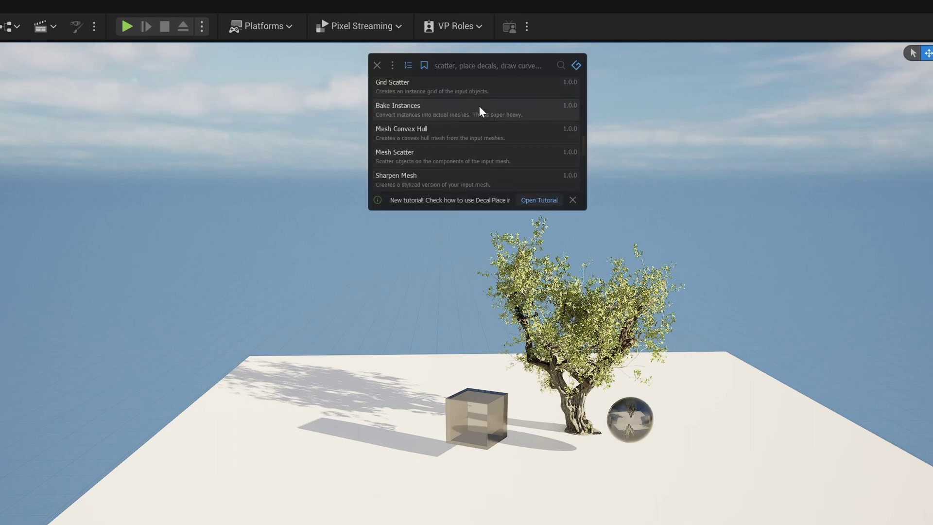
{"action": "scroll", "coordinate": [506, 159], "scroll_direction": "down", "scroll_amount": 2}
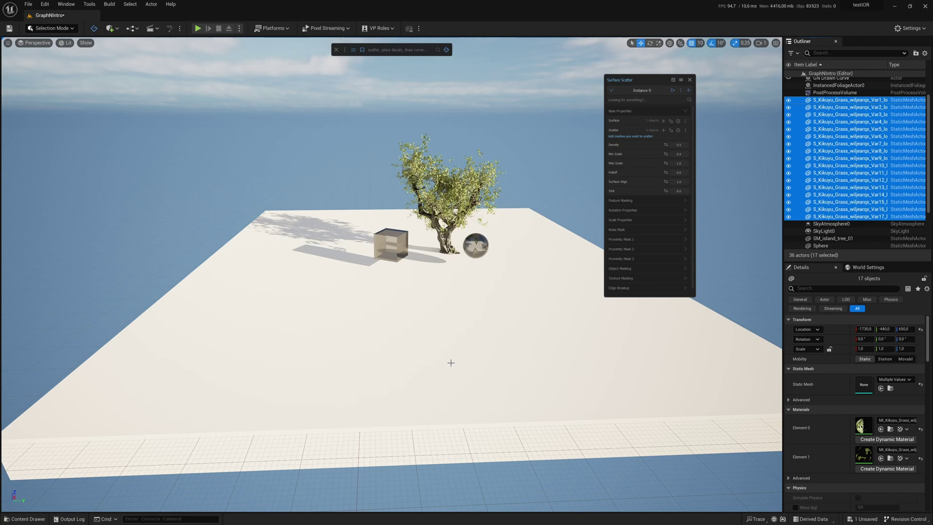
Step: Look through the static meshes in the Megascans/3D_Plants/Kikuyu_Grass_wiljearqx content folder
{"action": "key", "text": "ctrl+space"}
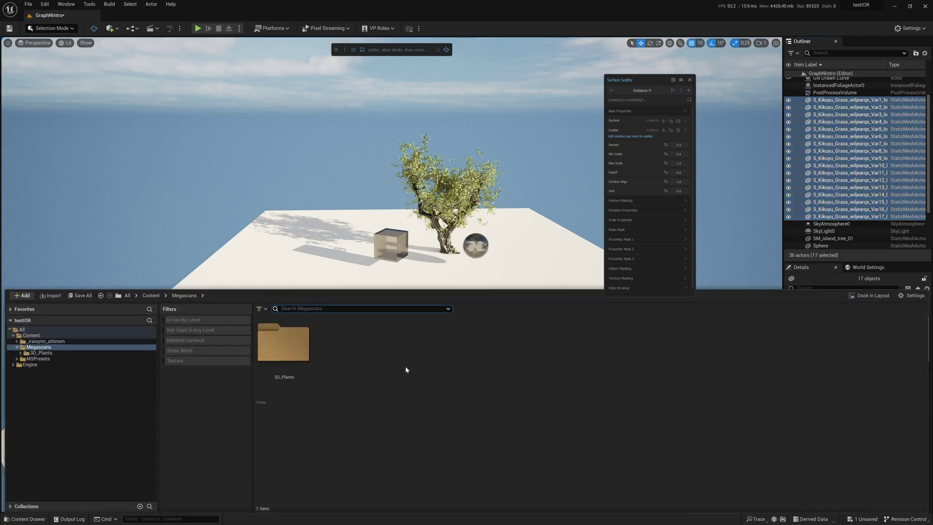
{"action": "double_click", "coordinate": [285, 357]}
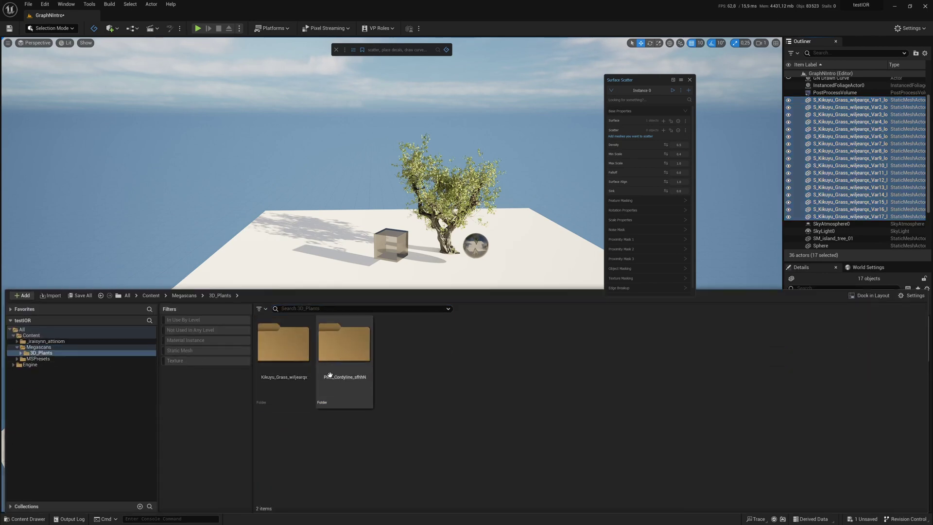
{"action": "double_click", "coordinate": [283, 342]}
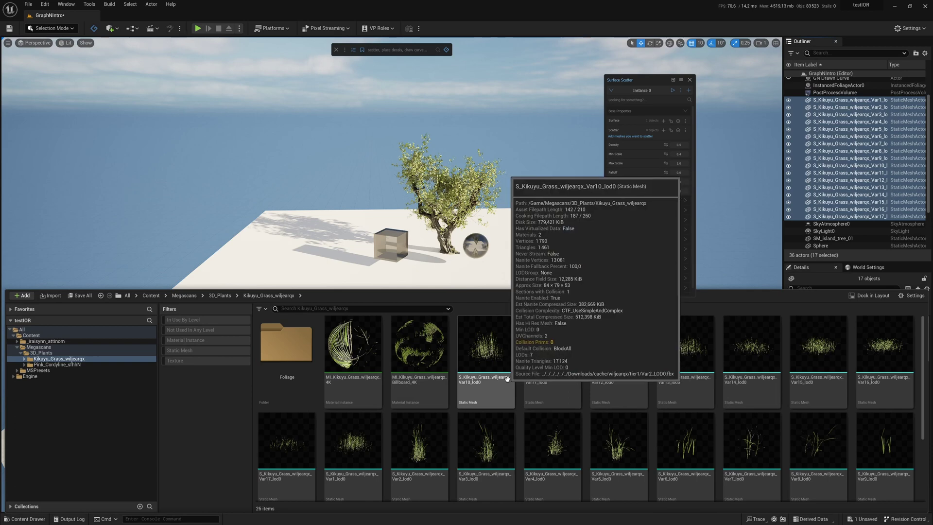
{"action": "scroll", "coordinate": [512, 387], "scroll_direction": "down", "scroll_amount": 2}
{"action": "scroll", "coordinate": [548, 388], "scroll_direction": "up", "scroll_amount": 2}
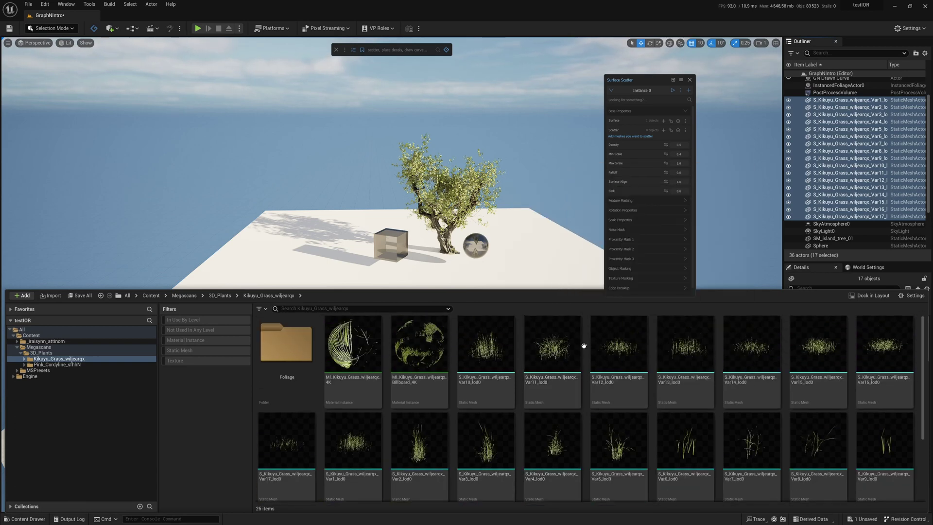
Step: Select all 17 Kikuyu grass meshes in the level and add them as Surface Scatter's scatter objects
{"action": "left_click", "coordinate": [848, 100]}
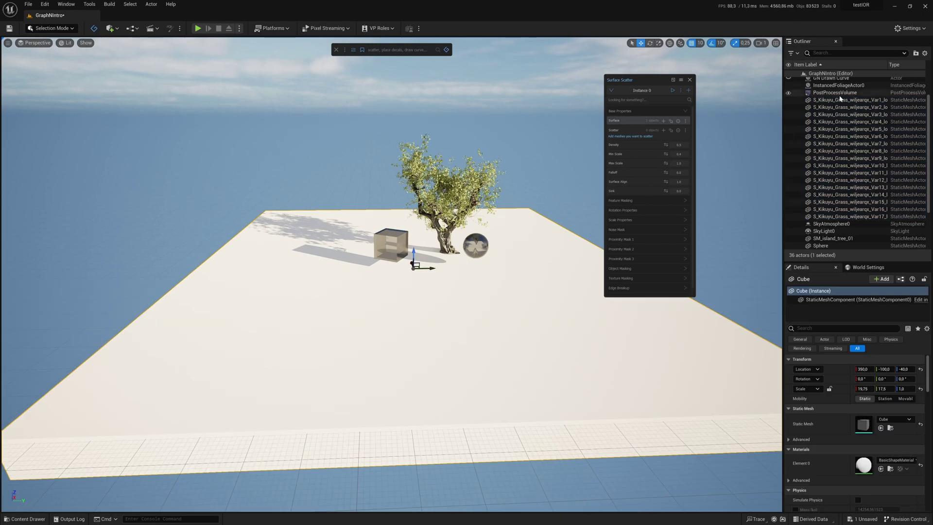
{"action": "left_click", "coordinate": [847, 216], "text": "shift"}
{"action": "left_click", "coordinate": [663, 130]}
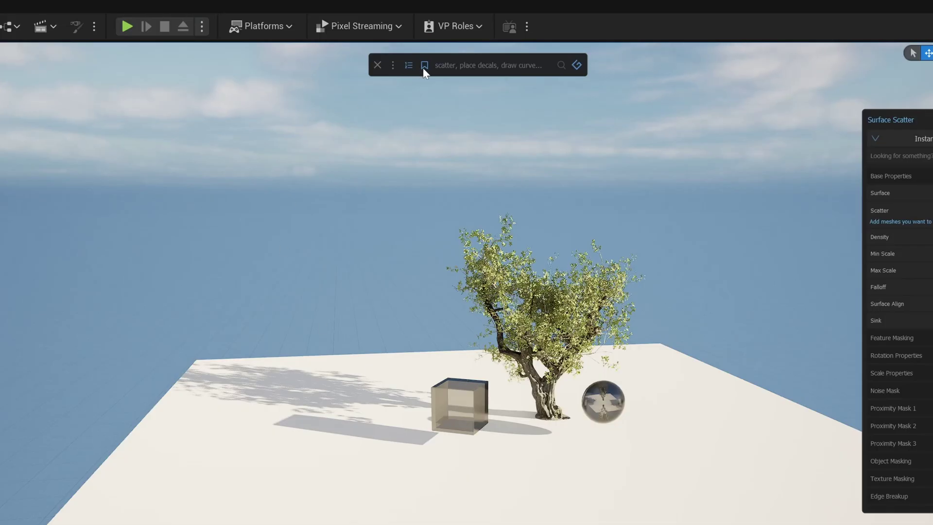
Step: Open Scene Tags and create a tag named Grass
{"action": "left_click", "coordinate": [425, 65]}
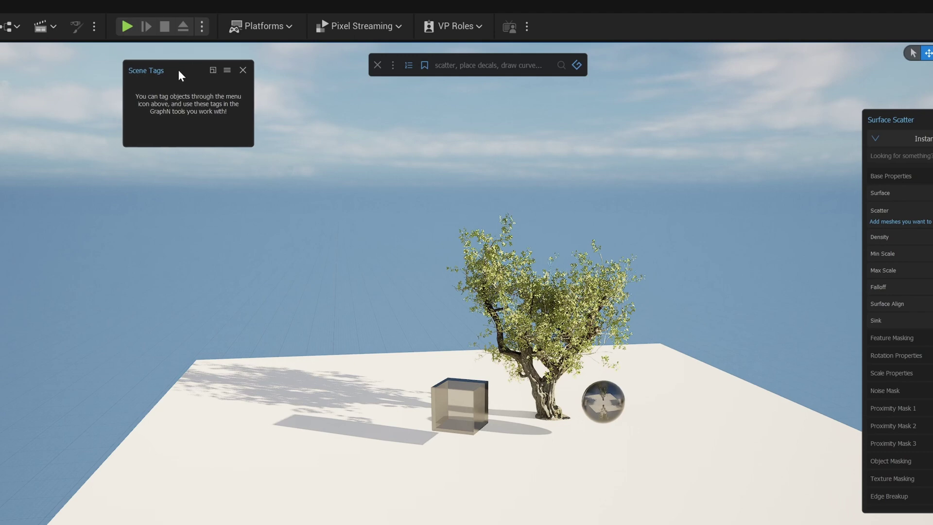
{"action": "left_click", "coordinate": [228, 71]}
{"action": "left_click", "coordinate": [257, 119]}
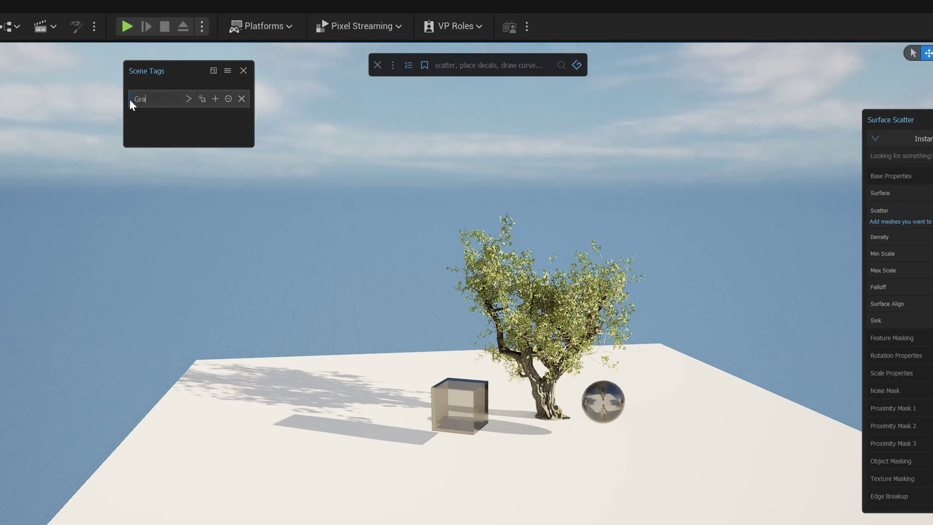
{"action": "type", "text": "Grass"}
{"action": "key", "text": "Return"}
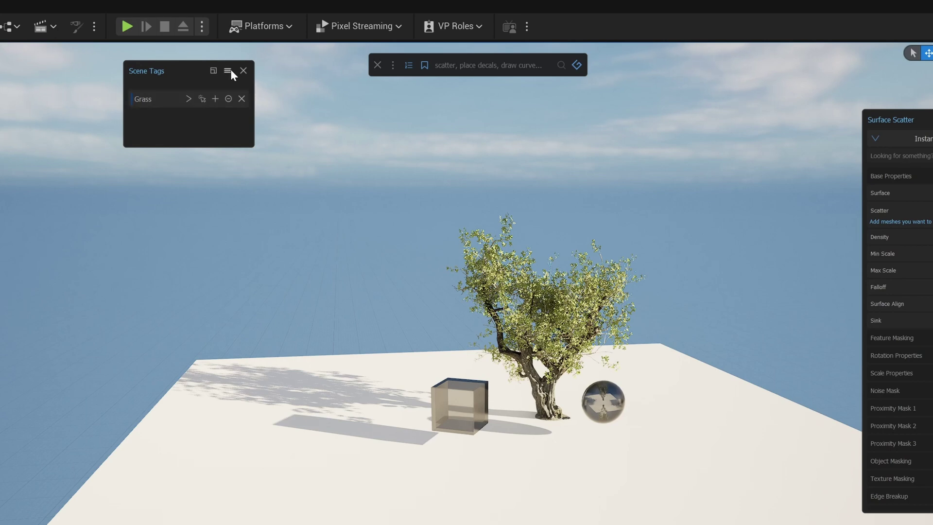
Step: Create a second scene tag named Plants
{"action": "left_click", "coordinate": [228, 71]}
{"action": "left_click", "coordinate": [245, 118]}
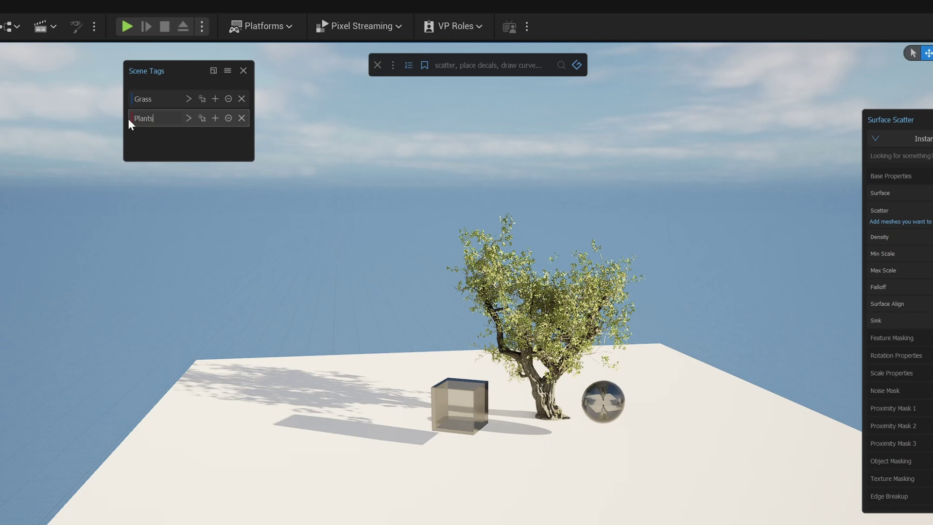
{"action": "key", "text": "Return"}
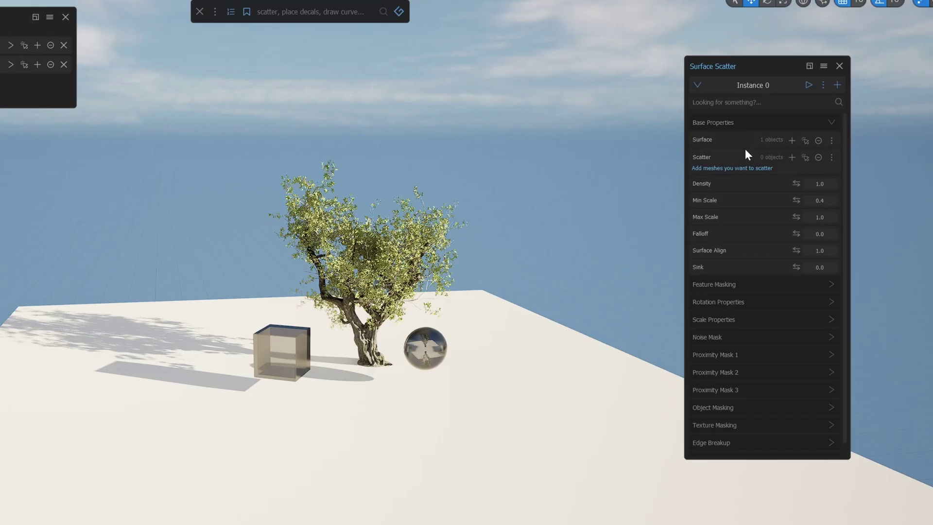
Step: Assign the Grass tag to Surface Scatter's scatter meshes and increase the grass density
{"action": "right_click", "coordinate": [736, 156]}
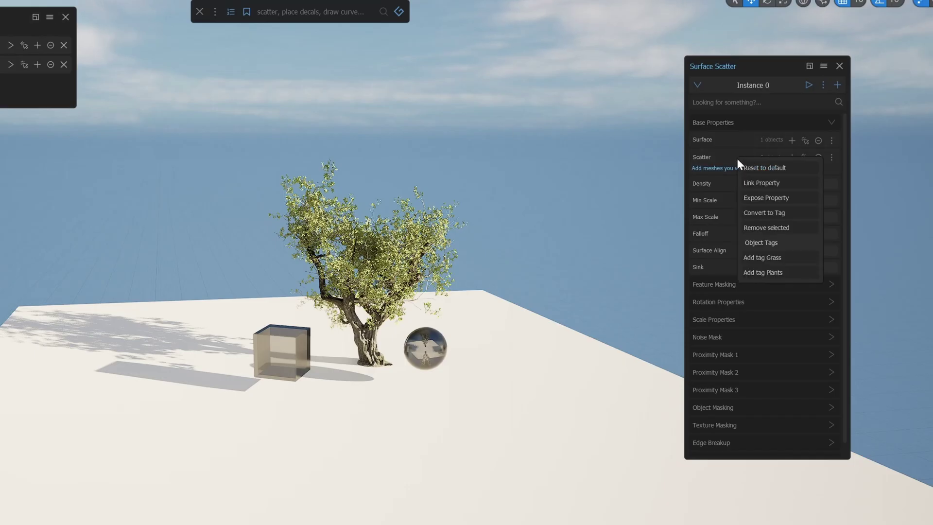
{"action": "left_click", "coordinate": [767, 258]}
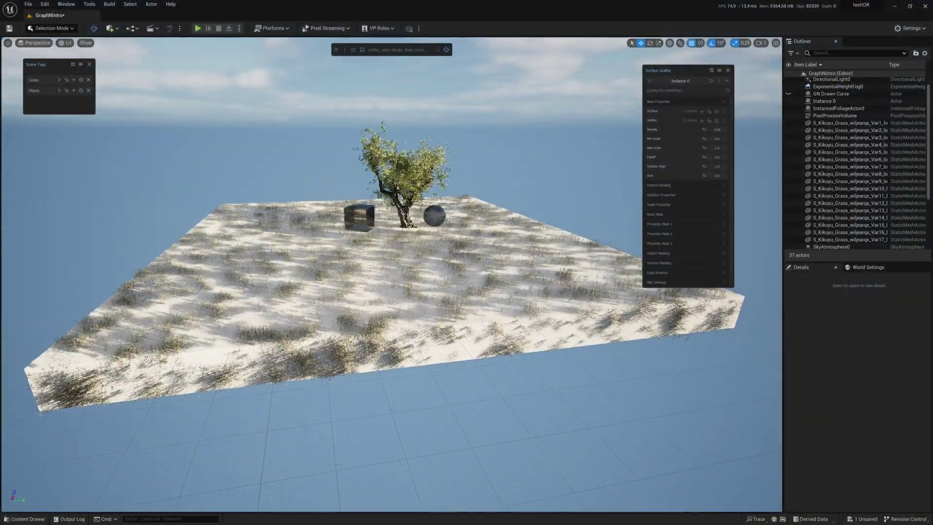
{"action": "mouse_move", "coordinate": [391, 274]}
{"action": "right_mouse_down"}
{"action": "mouse_move", "coordinate": [391, 245]}
{"action": "mouse_move", "coordinate": [407, 246]}
{"action": "mouse_move", "coordinate": [408, 272]}
{"action": "right_mouse_up"}
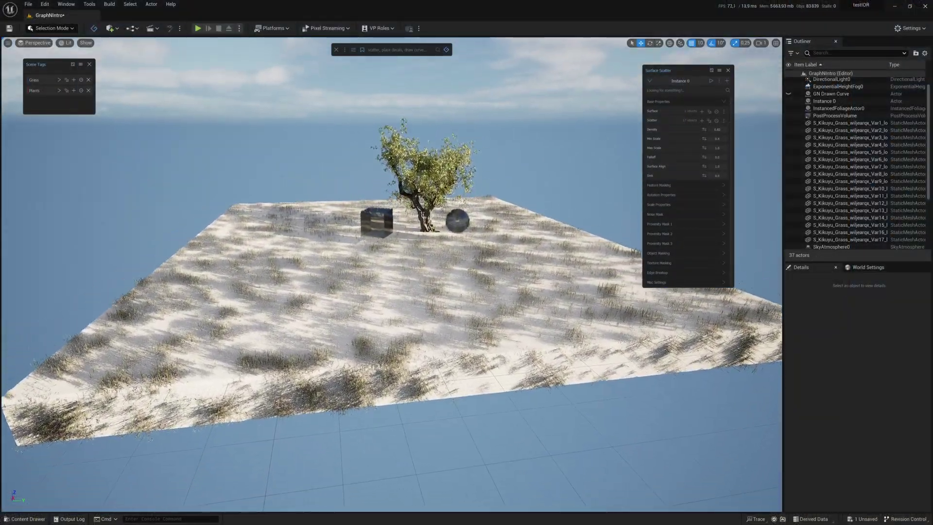
{"action": "left_click_drag", "start_coordinate": [703, 129], "coordinate": [739, 130]}
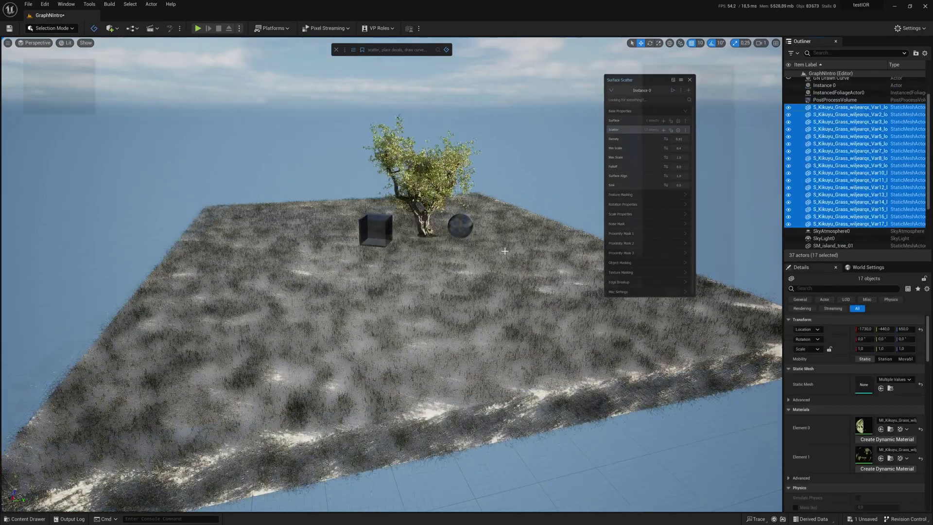
Step: Open the selected Kikuyu grass static meshes for bulk editing in the Property Matrix
{"action": "key", "text": "s"}
{"action": "right_click_drag", "start_coordinate": [503, 249], "coordinate": [485, 319]}
{"action": "key", "text": "e"}
{"action": "key", "text": "w"}
{"action": "scroll", "coordinate": [753, 212], "scroll_direction": "up", "scroll_amount": 6}
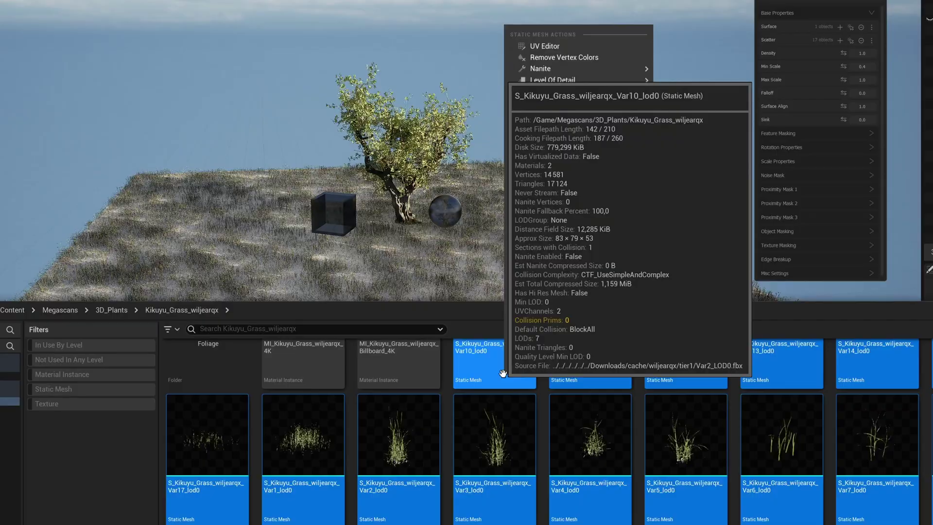
{"action": "mouse_move", "coordinate": [564, 205]}
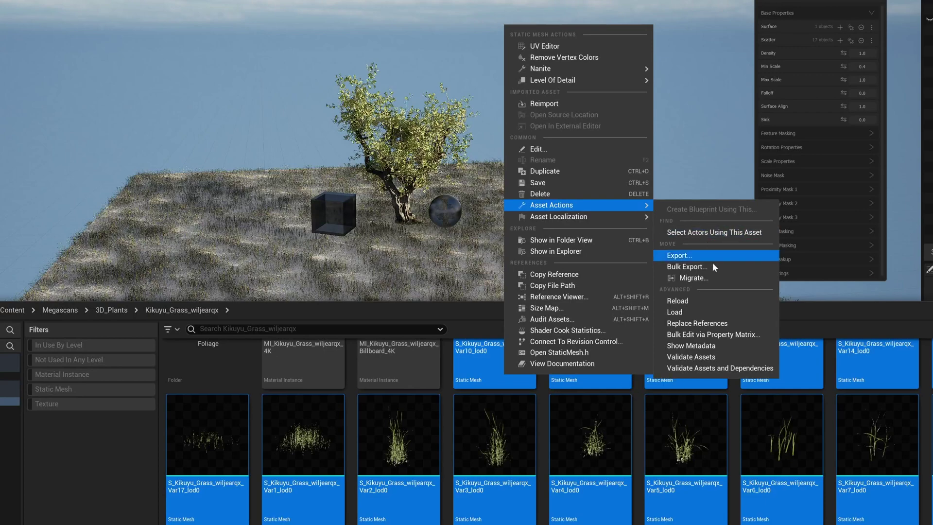
{"action": "left_click", "coordinate": [723, 336]}
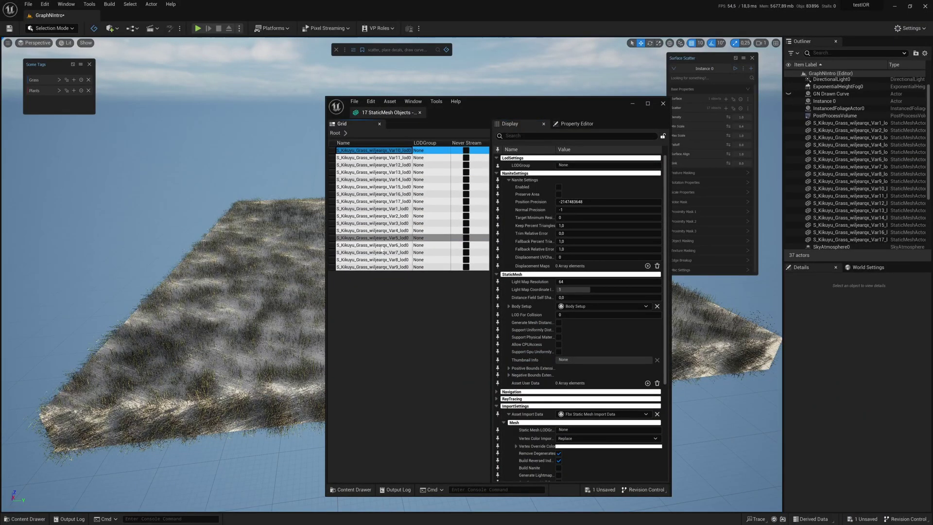
Step: Enable Nanite and Preserve Area for all 17 grass meshes, moving the Property Matrix window aside to reveal the scattered grass
{"action": "left_click", "coordinate": [382, 267], "text": "shift"}
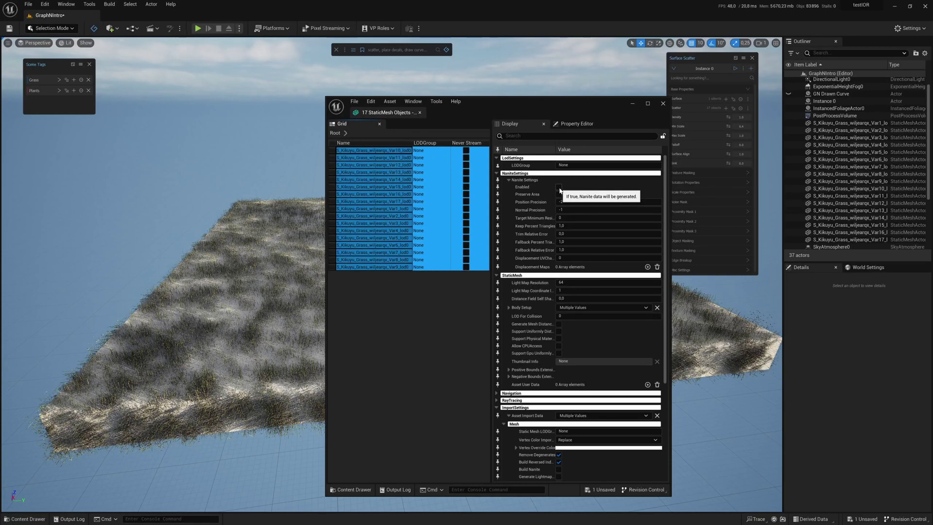
{"action": "left_click", "coordinate": [558, 187]}
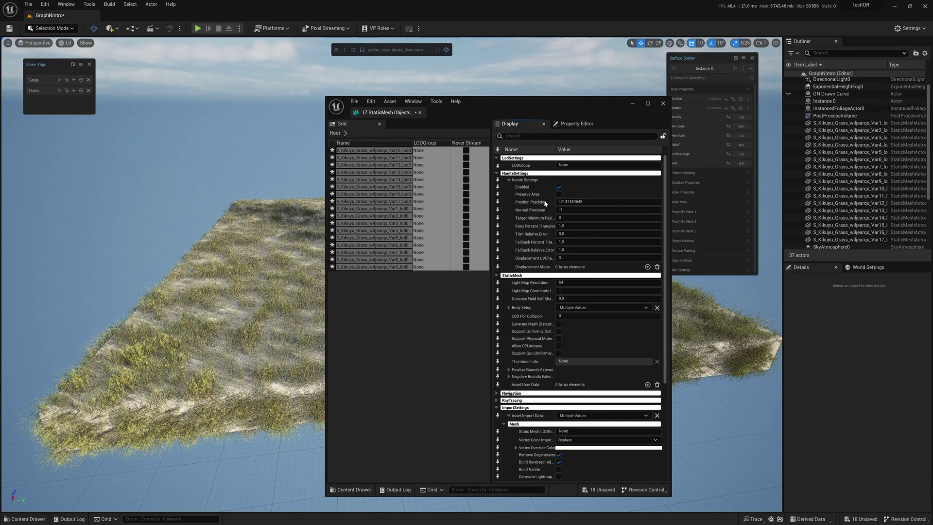
{"action": "left_click_drag", "start_coordinate": [549, 106], "coordinate": [721, 101]}
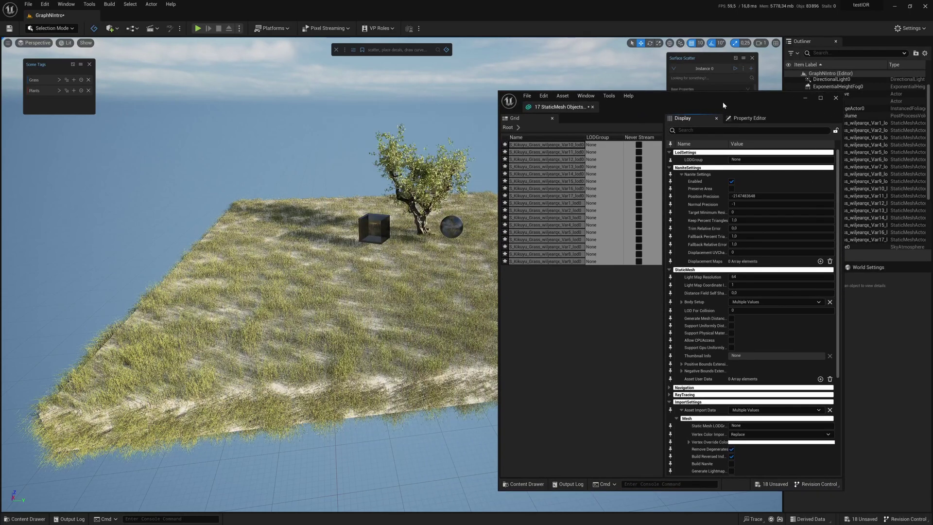
{"action": "left_click", "coordinate": [731, 189]}
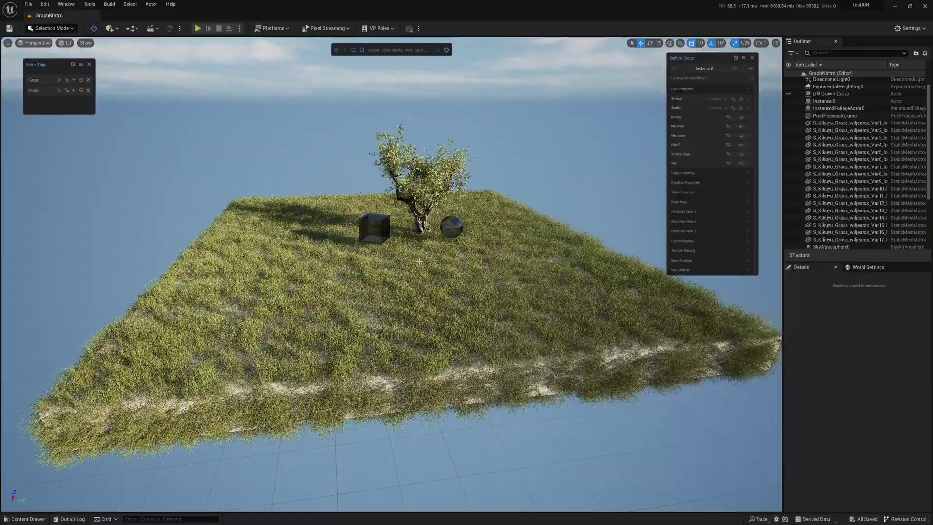
Step: Lower the grass Surface Scatter's Angle Mask to 75 to clear grass from the ground cube's vertical sides
{"action": "right_click_drag", "start_coordinate": [463, 262], "coordinate": [463, 262]}
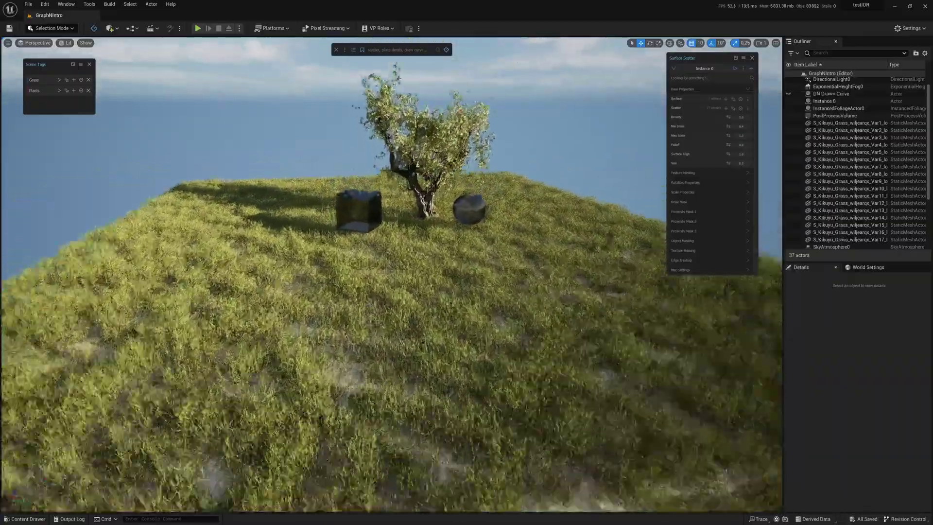
{"action": "left_click_drag", "start_coordinate": [462, 262], "coordinate": [461, 223]}
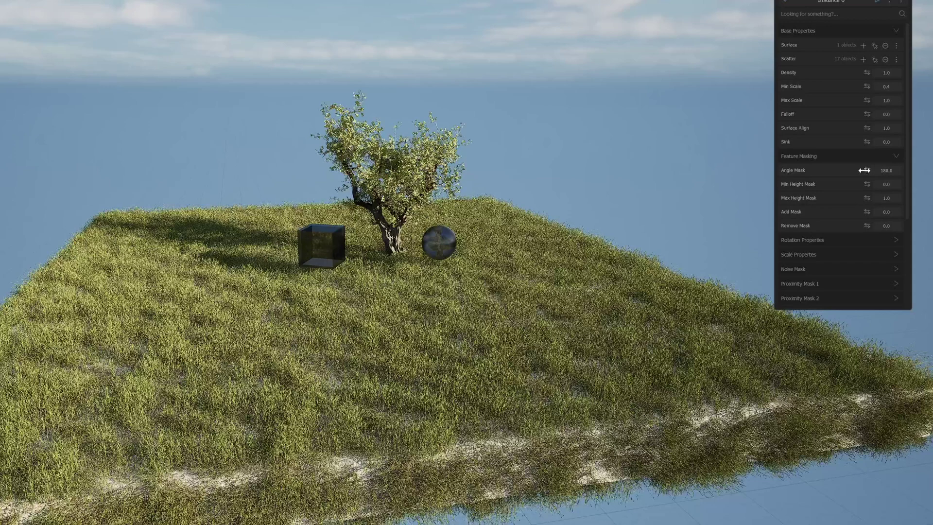
{"action": "left_click_drag", "start_coordinate": [864, 169], "coordinate": [764, 174]}
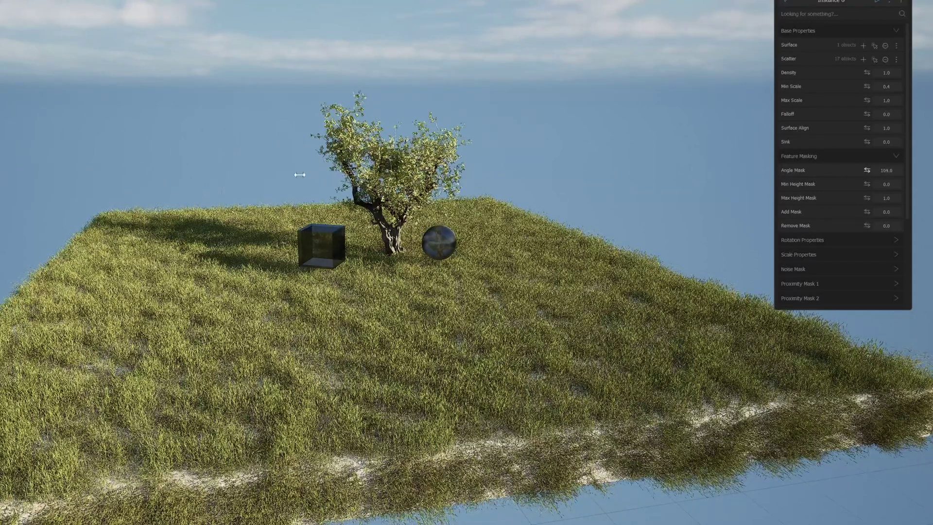
{"action": "left_click_drag", "start_coordinate": [215, 179], "coordinate": [127, 183]}
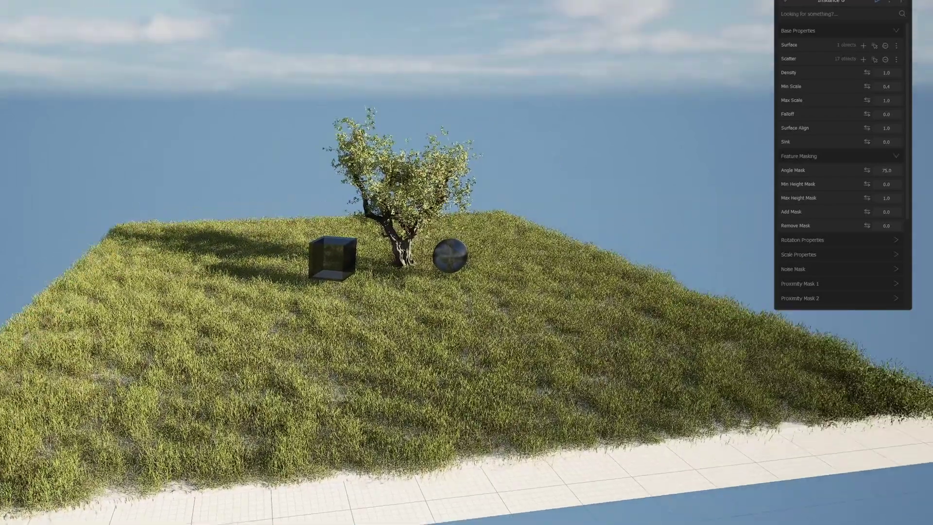
Step: Open the Draw Curves tool and draw a curve on the grassy ground around the tree
{"action": "right_click_drag", "start_coordinate": [466, 262], "coordinate": [534, 262]}
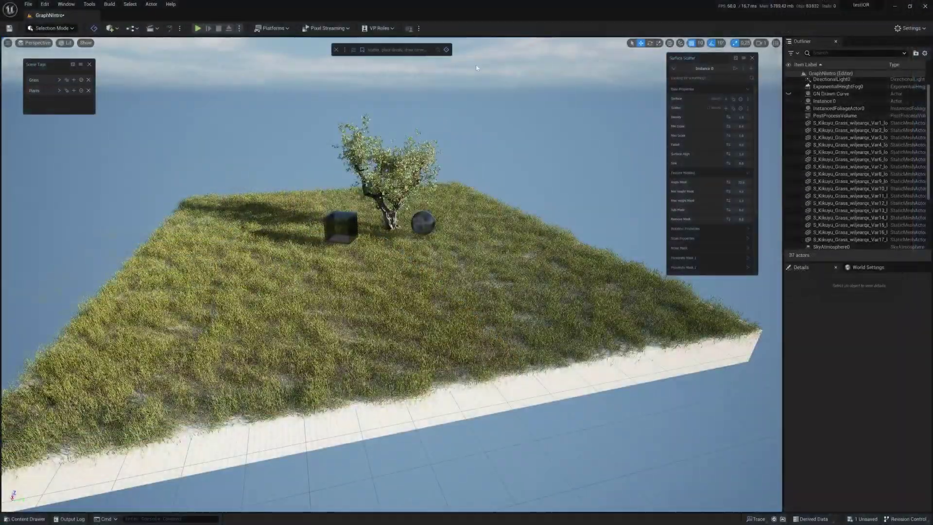
{"action": "type", "text": "draw"}
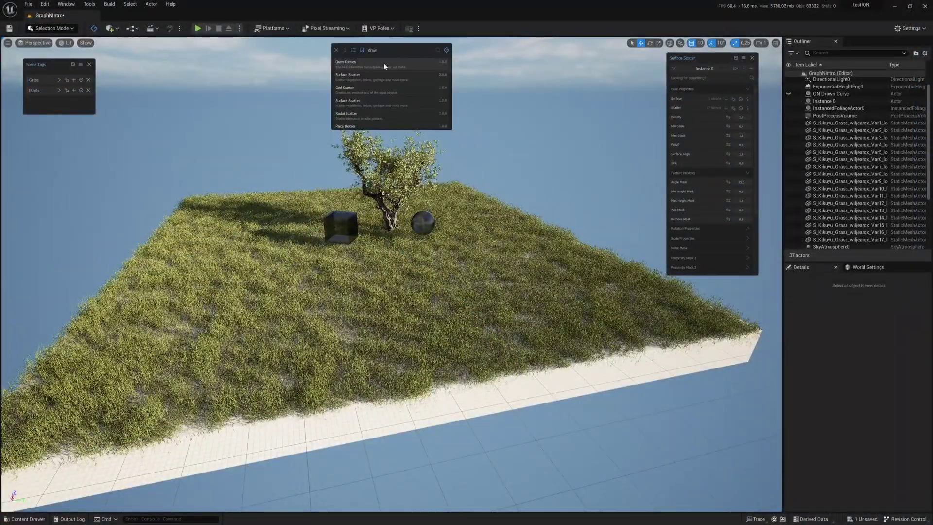
{"action": "left_click", "coordinate": [384, 67]}
{"action": "mouse_move", "coordinate": [384, 67]}
{"action": "left_mouse_down"}
{"action": "mouse_move", "coordinate": [152, 152]}
{"action": "mouse_move", "coordinate": [101, 142]}
{"action": "left_mouse_up"}
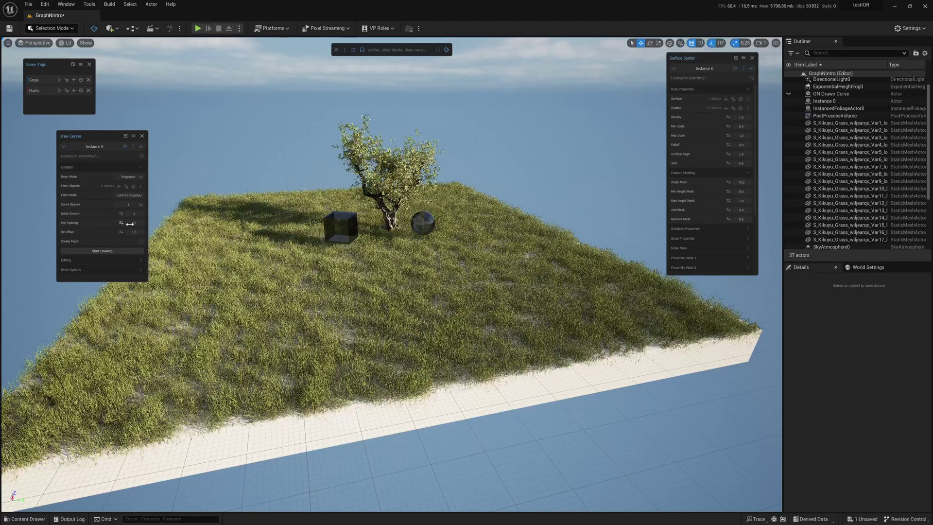
{"action": "left_click", "coordinate": [138, 251]}
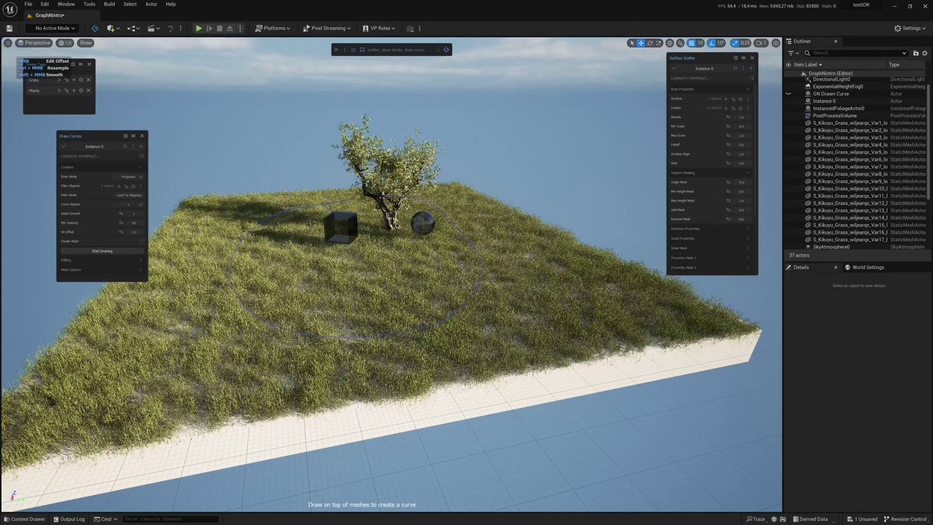
{"action": "mouse_move", "coordinate": [367, 251]}
{"action": "left_mouse_down"}
{"action": "mouse_move", "coordinate": [429, 230]}
{"action": "mouse_move", "coordinate": [442, 212]}
{"action": "left_mouse_up"}
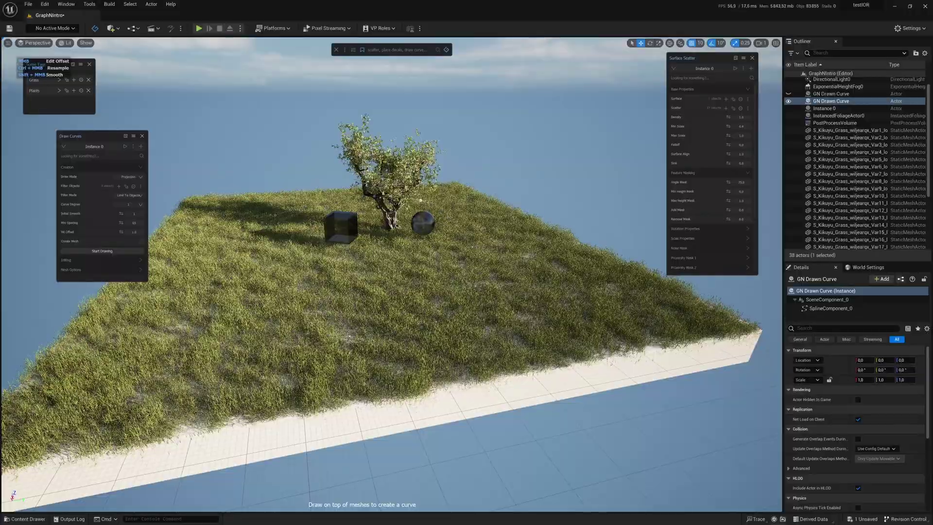
Step: Delete both newly drawn curves from the level, keeping the hidden GN Drawn Curve
{"action": "key", "text": "w"}
{"action": "right_click_drag", "start_coordinate": [420, 200], "coordinate": [515, 257]}
{"action": "key", "text": "d"}
{"action": "key", "text": "e"}
{"action": "key", "text": "a"}
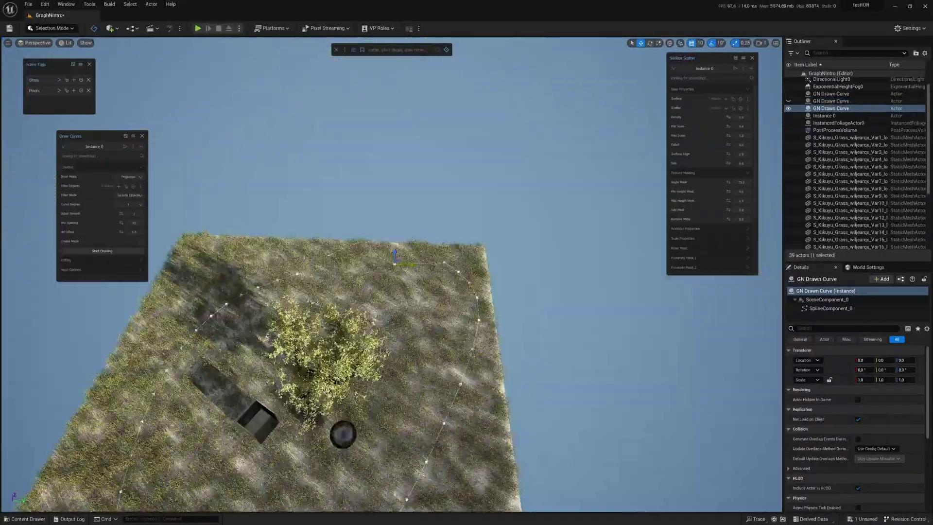
{"action": "left_click", "coordinate": [361, 244]}
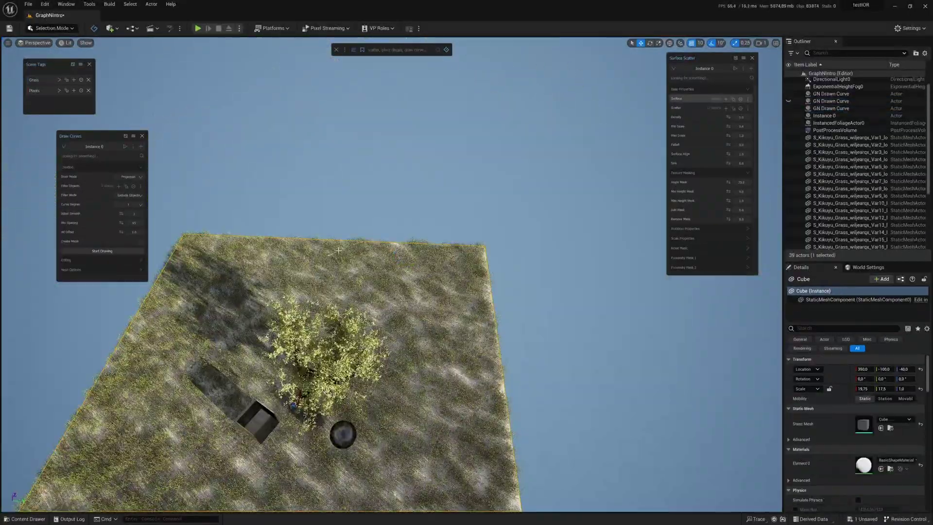
{"action": "left_click", "coordinate": [329, 255]}
{"action": "left_click", "coordinate": [329, 254]}
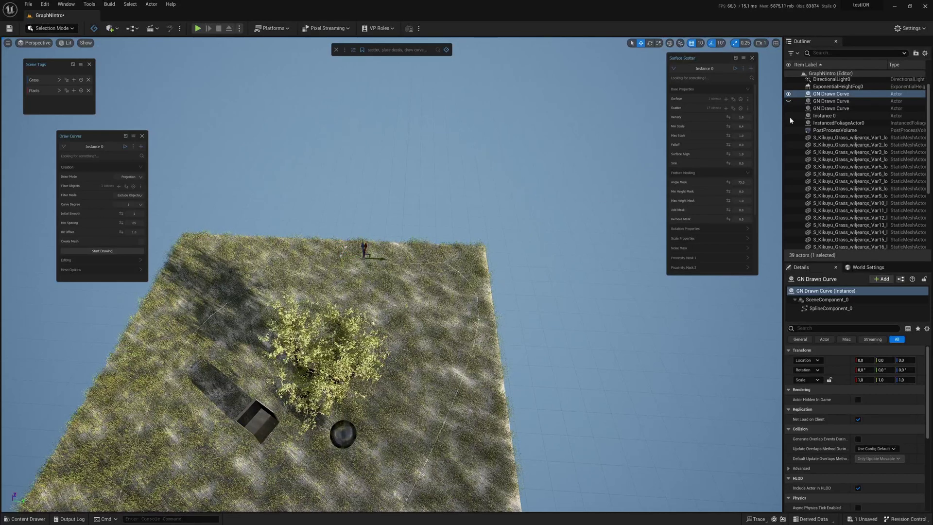
{"action": "left_click", "coordinate": [827, 109]}
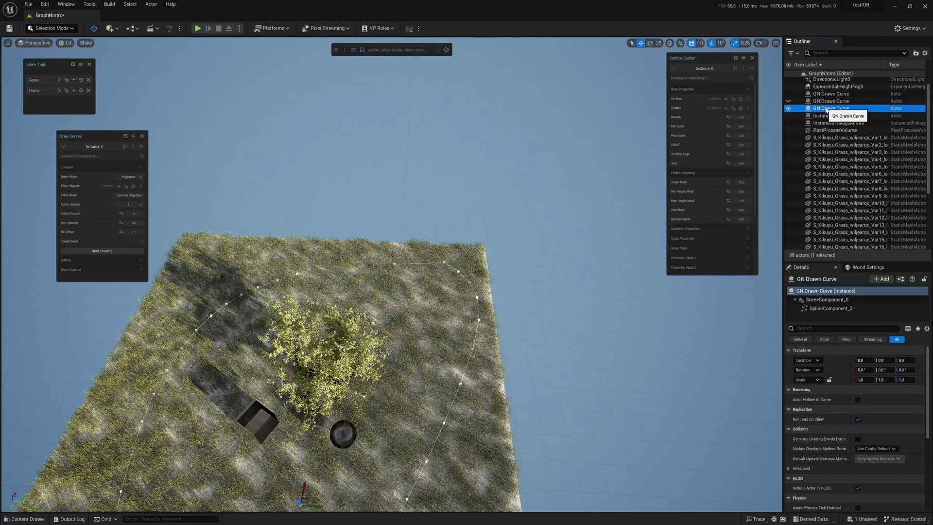
{"action": "key", "text": "Delete"}
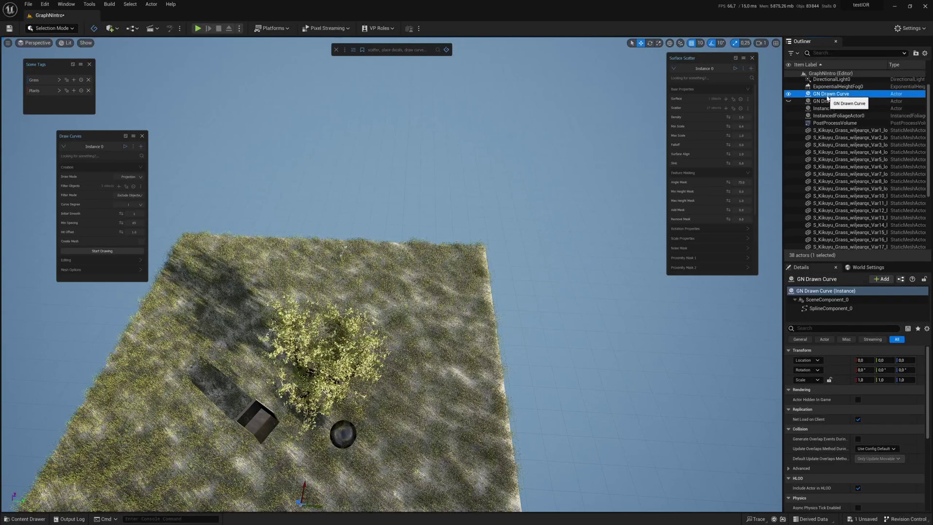
{"action": "key", "text": "Delete"}
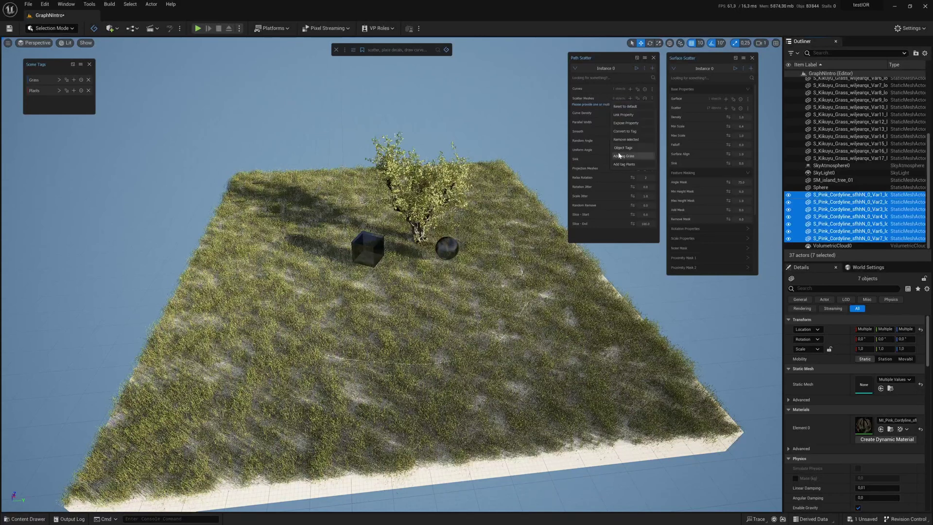
Step: Add the Plants tag to Path Scatter's scatter meshes, and reduce and invert the grass scatter's Proximity Mask 1 distance
{"action": "left_click", "coordinate": [623, 156]}
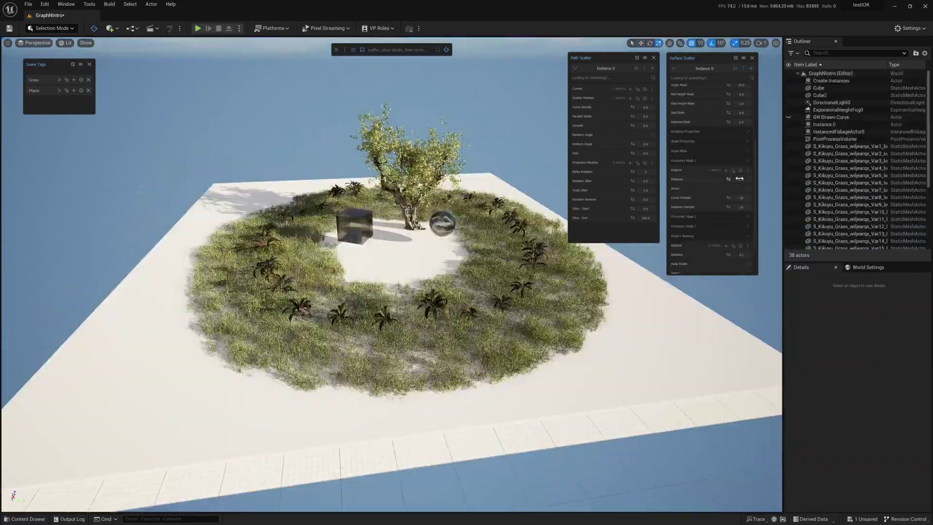
{"action": "left_click_drag", "start_coordinate": [739, 178], "coordinate": [725, 180]}
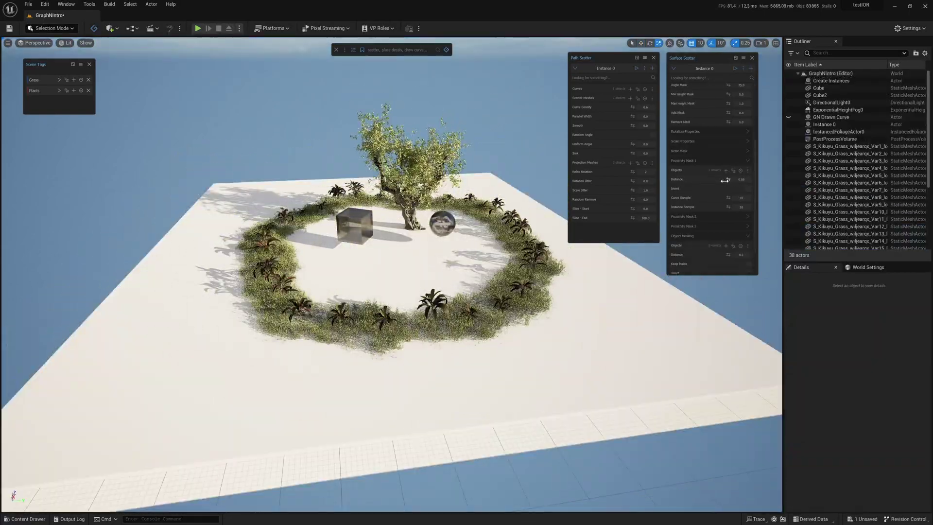
{"action": "left_click", "coordinate": [747, 188]}
Step: Increase Path Scatter's Parallel Width to widen the plant rows, and raise its Smooth value slightly
{"action": "left_click_drag", "start_coordinate": [631, 120], "coordinate": [673, 120]}
{"action": "right_click_drag", "start_coordinate": [486, 243], "coordinate": [544, 194]}
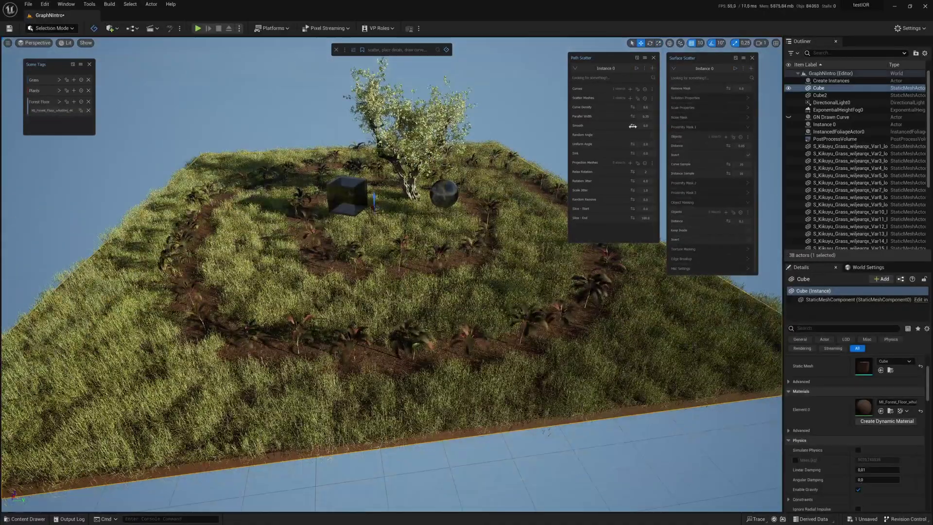
{"action": "left_click_drag", "start_coordinate": [632, 126], "coordinate": [634, 126]}
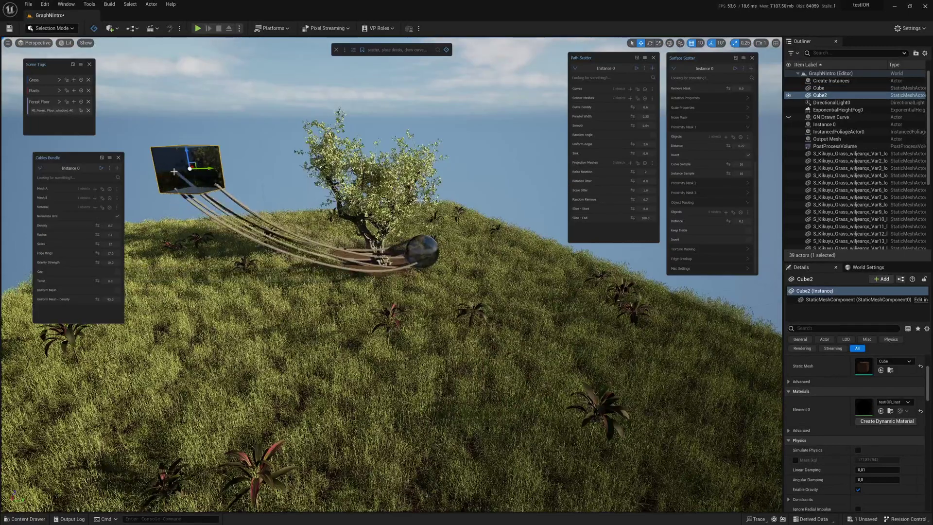
Step: Raise Cube2 higher above the ground to reposition its end of the cable bundle attached to the sphere
{"action": "left_click_drag", "start_coordinate": [174, 172], "coordinate": [159, 86]}
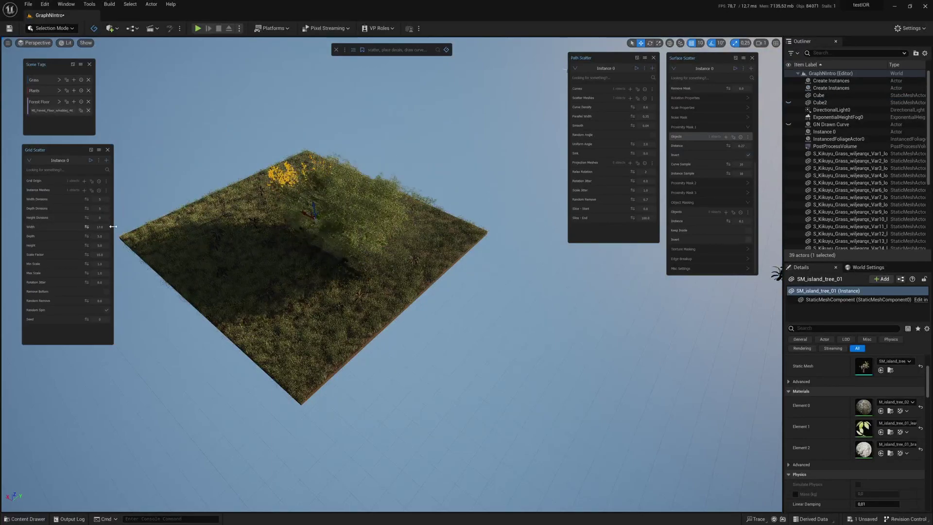
Step: Spread the island tree into a large grid by increasing Grid Scatter's width, depth and division counts
{"action": "left_click_drag", "start_coordinate": [150, 243], "coordinate": [739, 245]}
{"action": "left_click_drag", "start_coordinate": [486, 272], "coordinate": [393, 238], "text": "alt"}
{"action": "left_click_drag", "start_coordinate": [97, 198], "coordinate": [126, 208]}
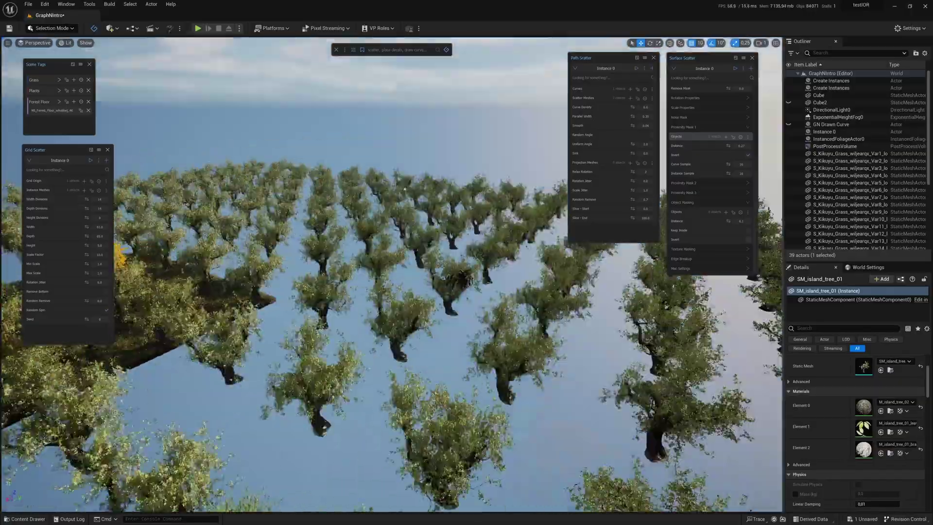
{"action": "right_click_drag", "start_coordinate": [391, 274], "coordinate": [296, 316]}
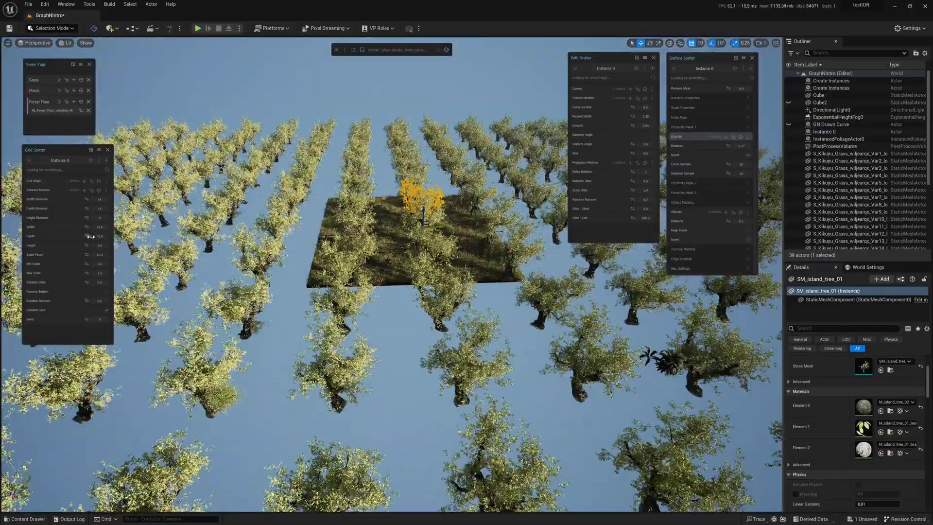
{"action": "left_click_drag", "start_coordinate": [90, 237], "coordinate": [252, 236]}
{"action": "right_click_drag", "start_coordinate": [340, 291], "coordinate": [350, 209]}
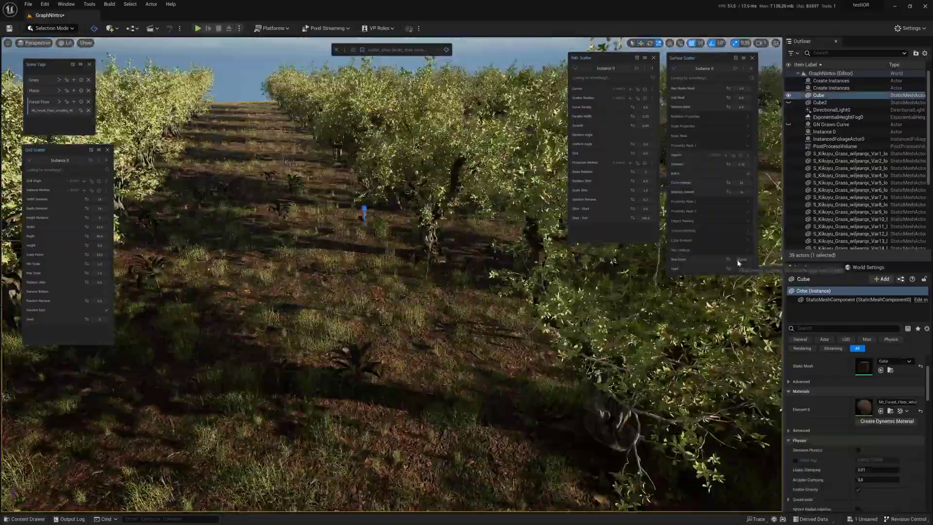
{"action": "right_click_drag", "start_coordinate": [391, 275], "coordinate": [306, 245]}
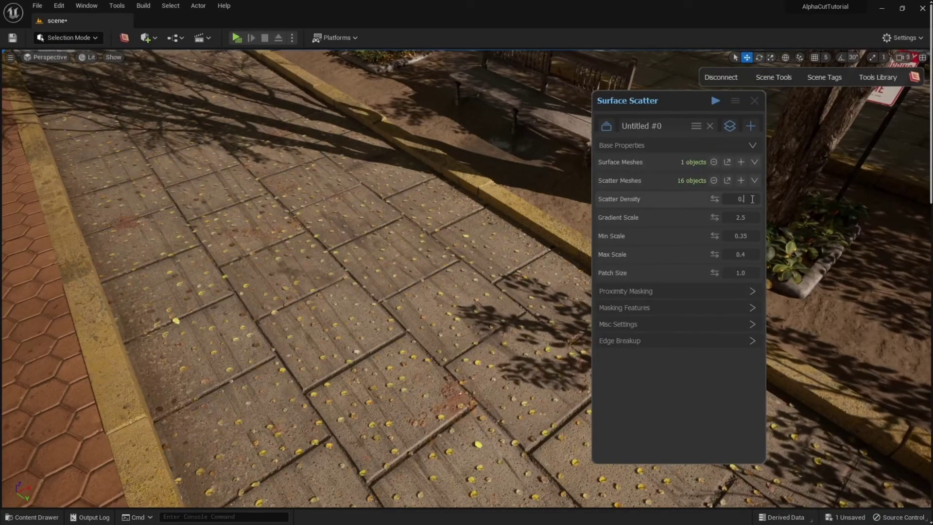
Step: Set the leaf scatter's density to 0.92 and add the selected curb mesh to its Proximity Objects
{"action": "type", "text": "5"}
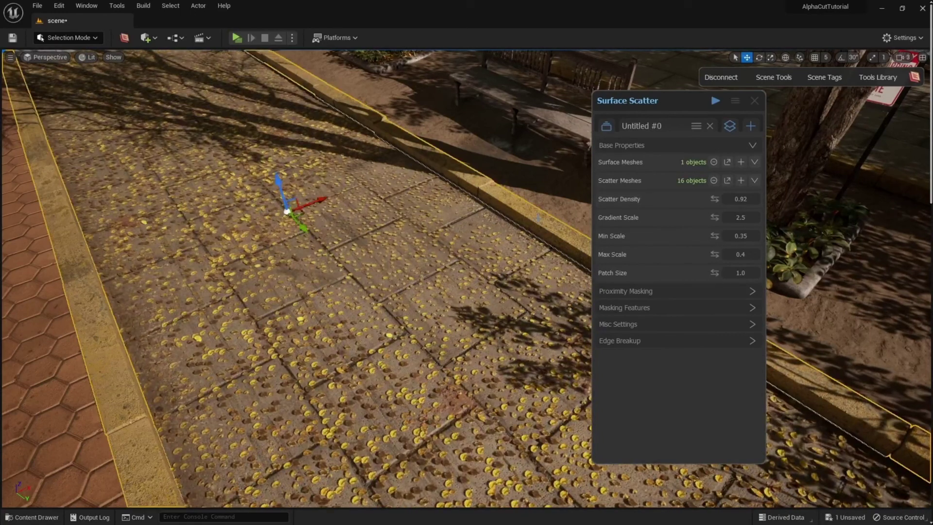
{"action": "left_click", "coordinate": [689, 165]}
{"action": "left_click", "coordinate": [741, 234]}
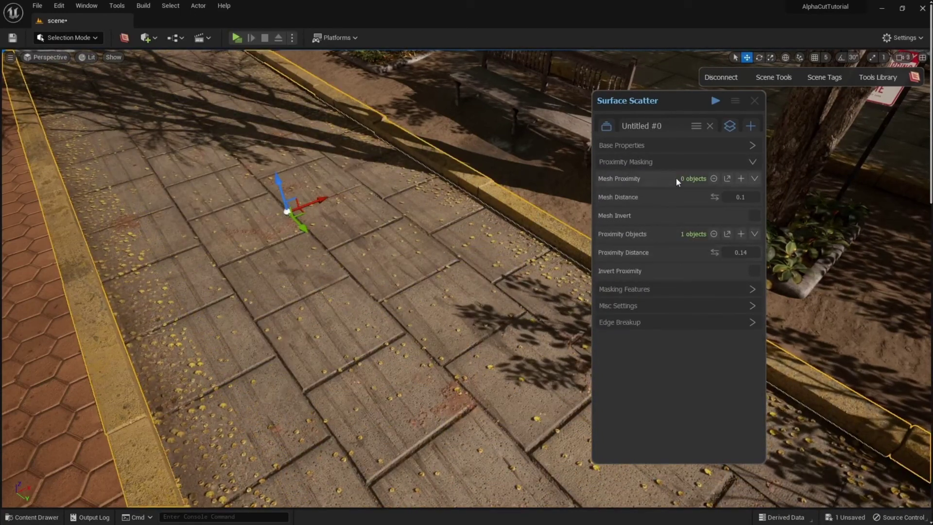
Step: Set the leaf scatter's Edge Breakup to intensity 0.5 and frequency 0.75
{"action": "left_click", "coordinate": [678, 162]}
{"action": "left_click", "coordinate": [695, 211]}
{"action": "type", "text": "1"}
{"action": "key", "text": "Tab"}
{"action": "type", "text": "0.75"}
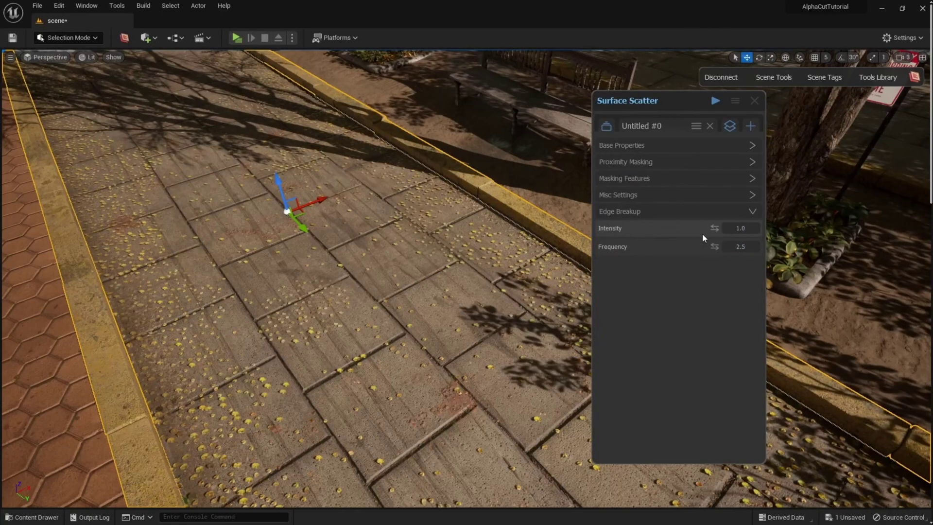
{"action": "key", "text": "Tab"}
{"action": "type", "text": "0.5"}
Step: Set the leaf scatter's Proximity Distance to 0.1 in its proximity masking
{"action": "left_click", "coordinate": [719, 162]}
{"action": "left_click", "coordinate": [751, 252]}
{"action": "type", "text": "0.1"}
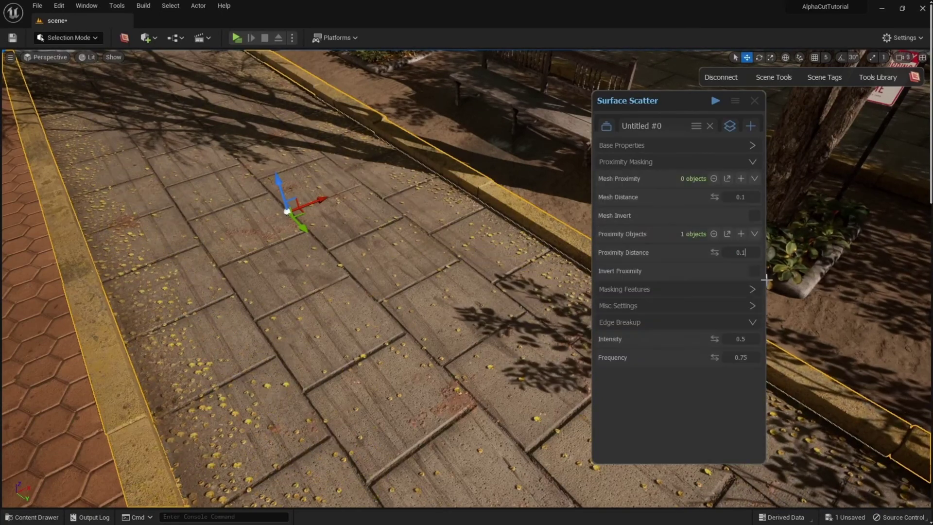
Step: Rename the Surface Scatter instance as layer_a_D
{"action": "left_click", "coordinate": [680, 162]}
{"action": "double_click", "coordinate": [652, 128]}
{"action": "type", "text": "layer_a"}
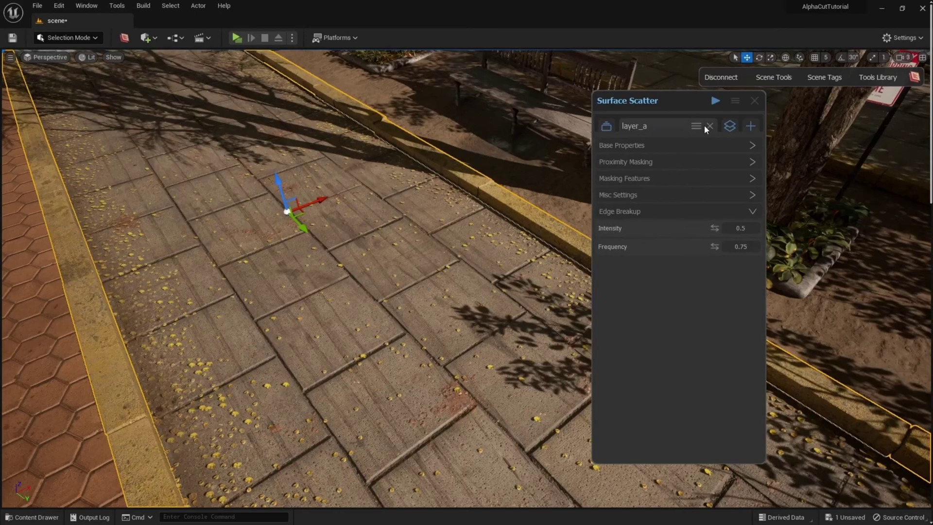
{"action": "type", "text": "_D"}
Step: Set the Proximity Distance of layer_a_D to 0.15 and open its Masking Features settings
{"action": "left_click", "coordinate": [718, 162]}
{"action": "left_click", "coordinate": [751, 252]}
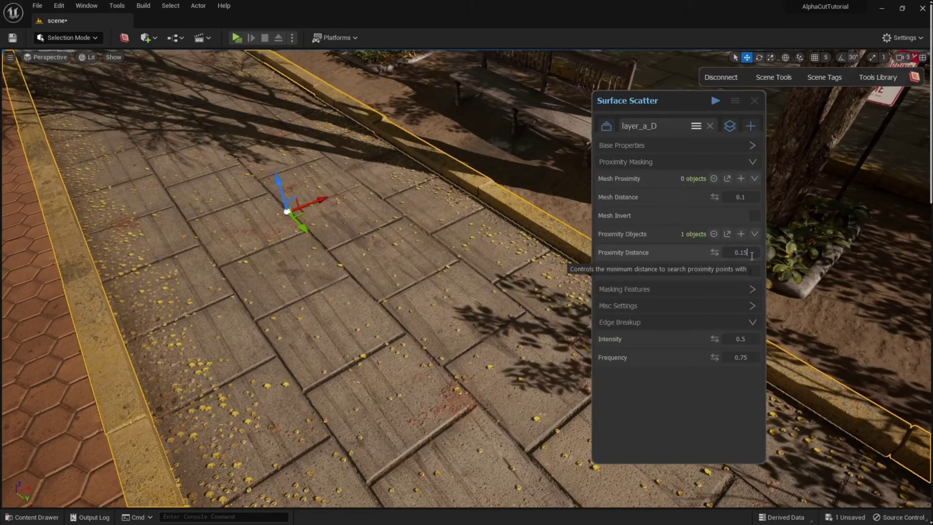
{"action": "left_click", "coordinate": [675, 162]}
{"action": "left_click", "coordinate": [671, 180]}
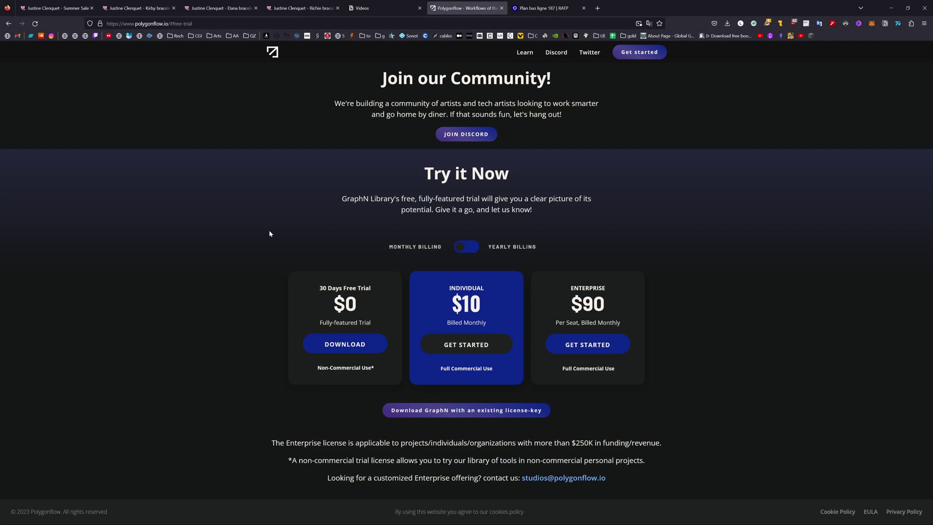
Step: On the Polygonflow website's GraphN pricing section, switch from monthly to yearly billing
{"action": "left_click", "coordinate": [468, 246]}
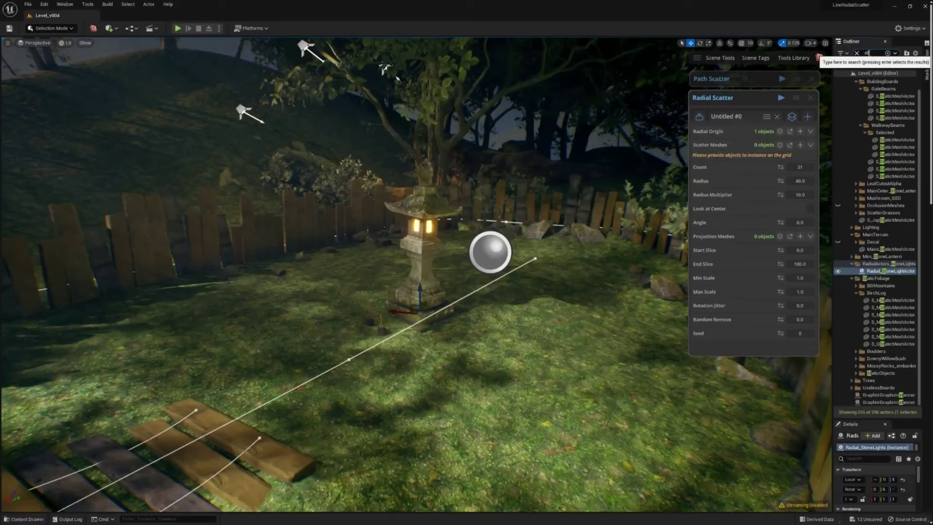
Step: Find the stone lantern mesh in the level for Radial Scatter and set the scatter's Count to 12
{"action": "type", "text": "ston"}
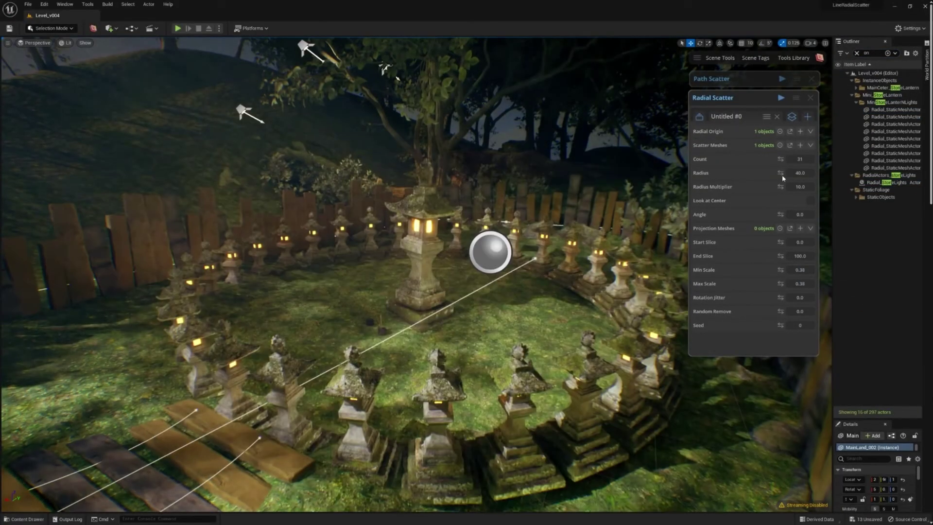
{"action": "left_click_drag", "start_coordinate": [780, 173], "coordinate": [719, 158]}
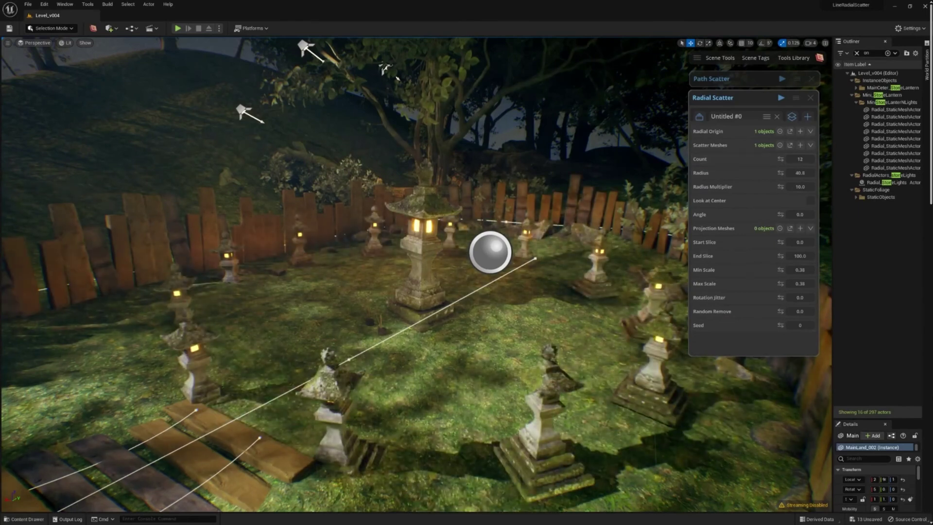
Step: Enable Look at Center for the radial lanterns and pick the ground as their projection mesh
{"action": "left_click", "coordinate": [810, 201]}
{"action": "left_click", "coordinate": [456, 304]}
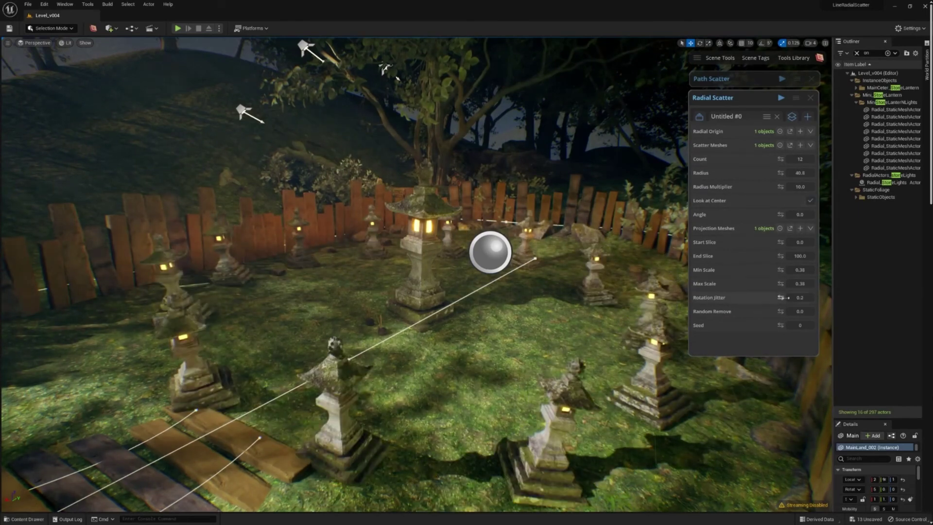
Step: Set the radial lanterns' Rotation Jitter to 3.5 and name their scatter layer StoneLights
{"action": "mouse_move", "coordinate": [780, 297]}
{"action": "left_mouse_down"}
{"action": "mouse_move", "coordinate": [789, 297]}
{"action": "mouse_move", "coordinate": [780, 297]}
{"action": "left_mouse_up"}
{"action": "double_click", "coordinate": [735, 116]}
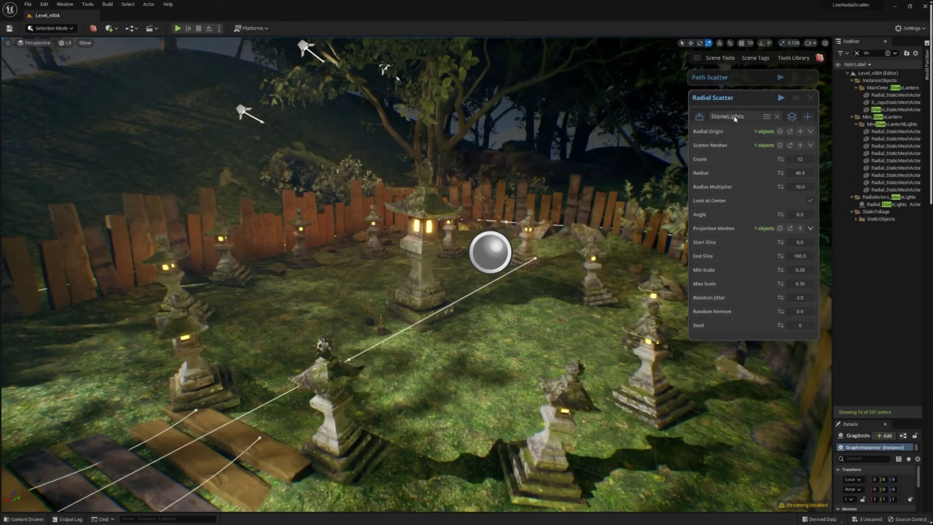
Step: Add a Surface Scatter tool below Radial Scatter and set up its Mushrooms layer with the mushroom meshes
{"action": "left_click", "coordinate": [792, 57]}
{"action": "scroll", "coordinate": [758, 243], "scroll_direction": "down", "scroll_amount": 3}
{"action": "left_click", "coordinate": [748, 284]}
{"action": "left_click_drag", "start_coordinate": [651, 79], "coordinate": [725, 124]}
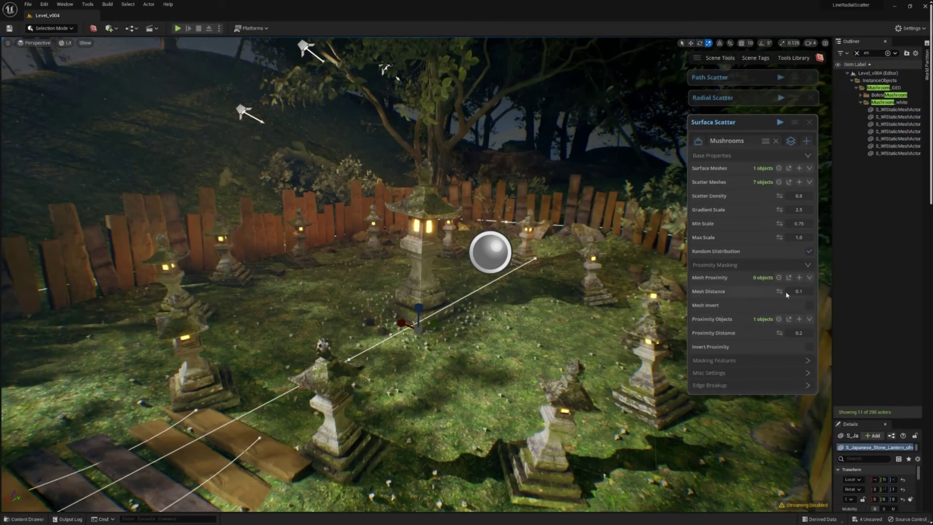
Step: Expand the Mushrooms layer's Masking Features and Misc Settings and raise its Max count to 100000
{"action": "left_click", "coordinate": [787, 360]}
{"action": "scroll", "coordinate": [802, 340], "scroll_direction": "down", "scroll_amount": 4}
{"action": "left_click", "coordinate": [803, 373]}
{"action": "scroll", "coordinate": [807, 357], "scroll_direction": "down", "scroll_amount": 4}
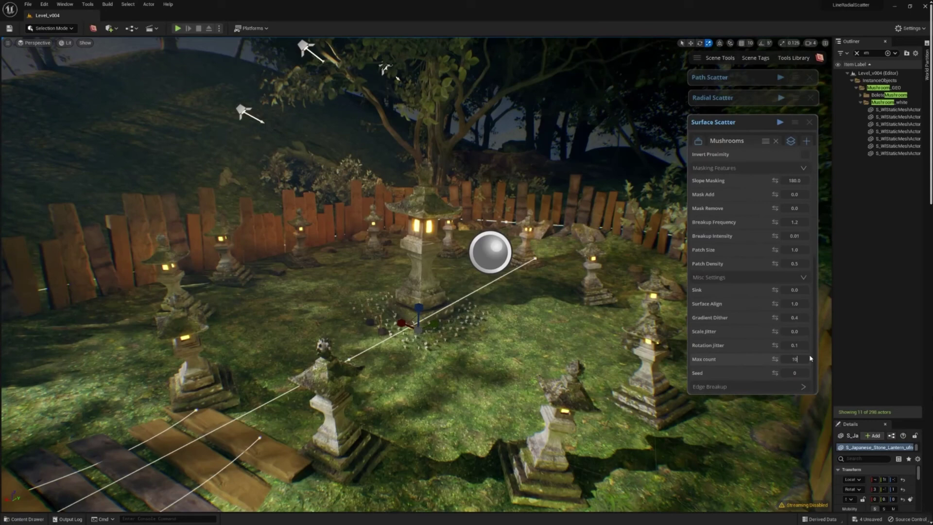
Step: Widen the Mushrooms layer's Proximity Distance and set Scatter Density to 0.93, Min Scale to 0.21 and Max Scale to 1.6
{"action": "scroll", "coordinate": [811, 227], "scroll_direction": "up", "scroll_amount": 5}
{"action": "left_click_drag", "start_coordinate": [774, 269], "coordinate": [804, 268]}
{"action": "scroll", "coordinate": [774, 263], "scroll_direction": "up", "scroll_amount": 3}
{"action": "left_click_drag", "start_coordinate": [774, 238], "coordinate": [806, 238]}
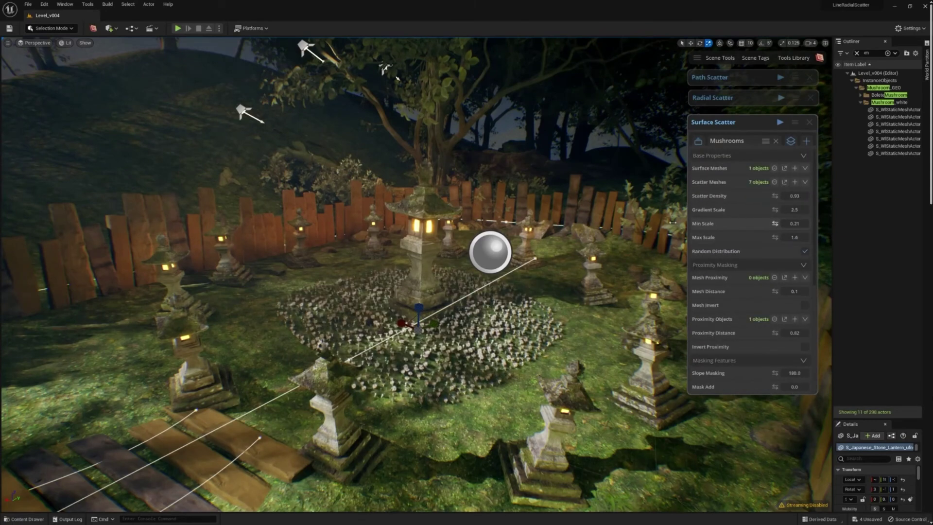
{"action": "scroll", "coordinate": [795, 371], "scroll_direction": "down", "scroll_amount": 5}
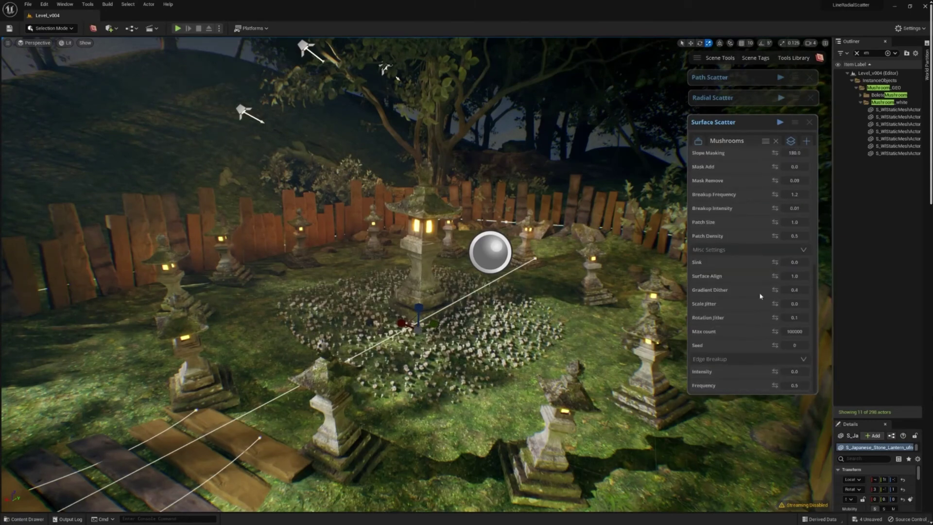
Step: Add a surface scatter layer named MushrromRing around the central lantern and set its Proximity Distance to 0.14
{"action": "left_click", "coordinate": [806, 141]}
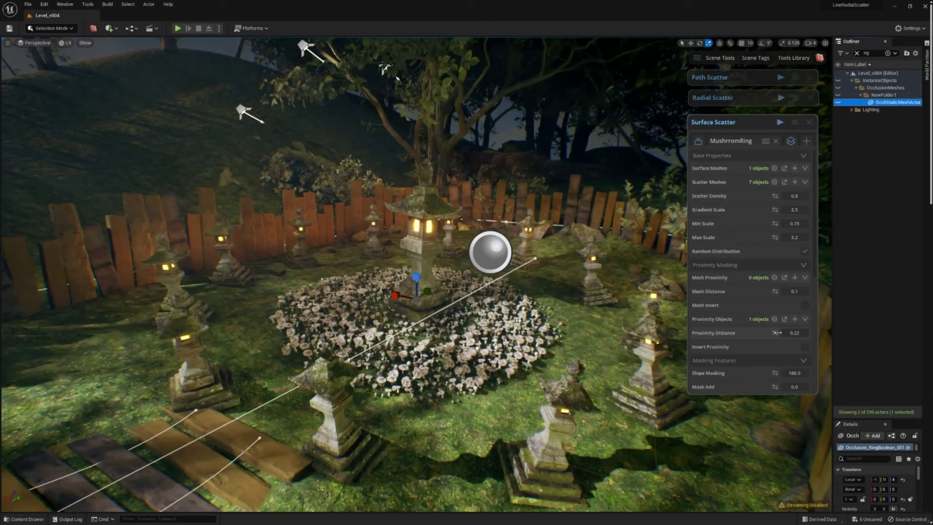
{"action": "left_click_drag", "start_coordinate": [777, 332], "coordinate": [758, 333]}
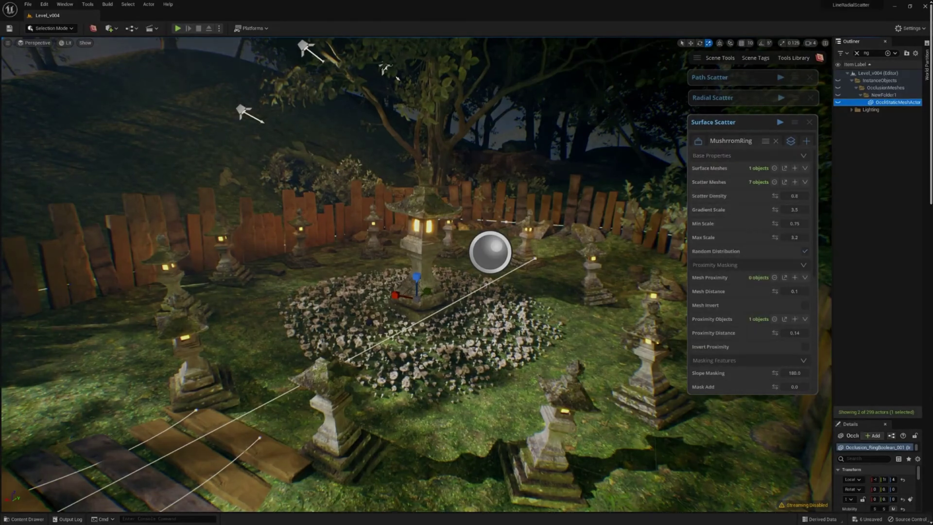